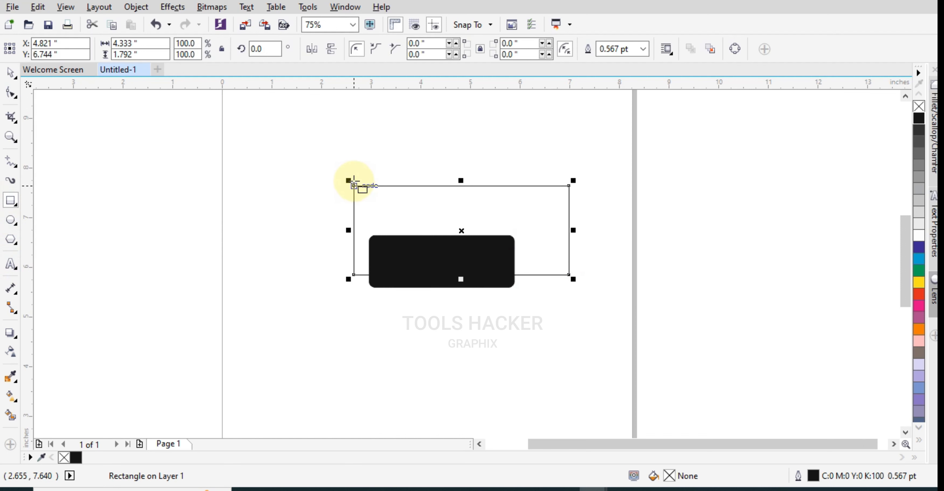
Enlarge the outlined rectangle to about 4.77 × 1.97 inches and round all its corners fully, with a radius of about 0.986 inches
left_click_drag(348, 179, 309, 228)
left_click(17, 95)
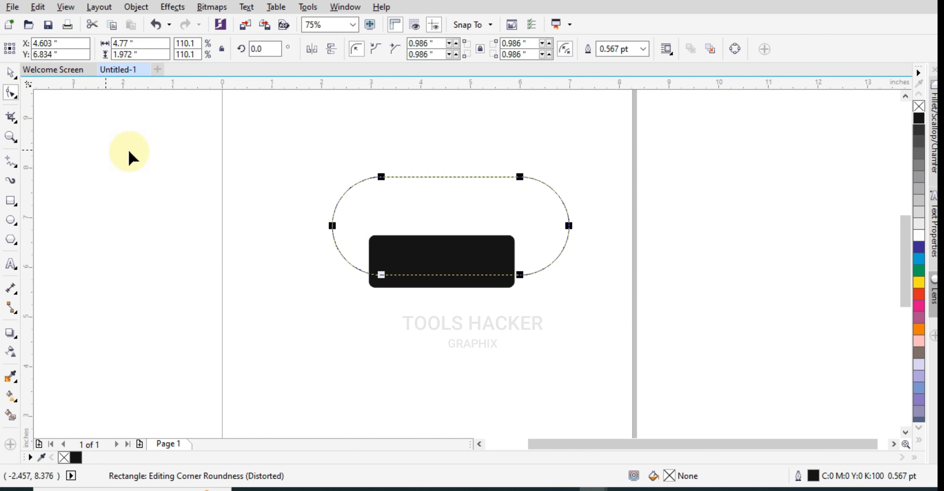
left_click(10, 74)
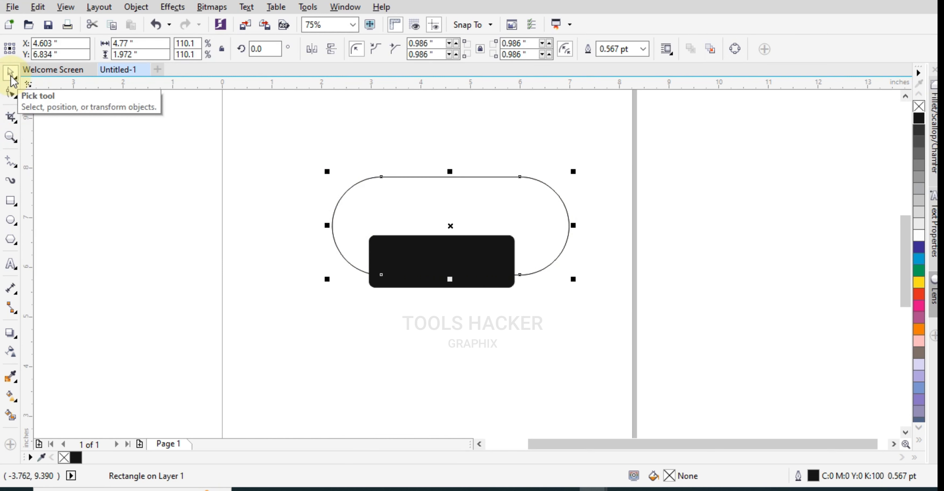
Make a smaller concentric copy of the rounded outline, about 0.97 inches high, and widen it symmetrically inside the outer outline
left_click_drag(573, 280, 533, 280)
right_click(532, 280)
left_click_drag(451, 191, 457, 200)
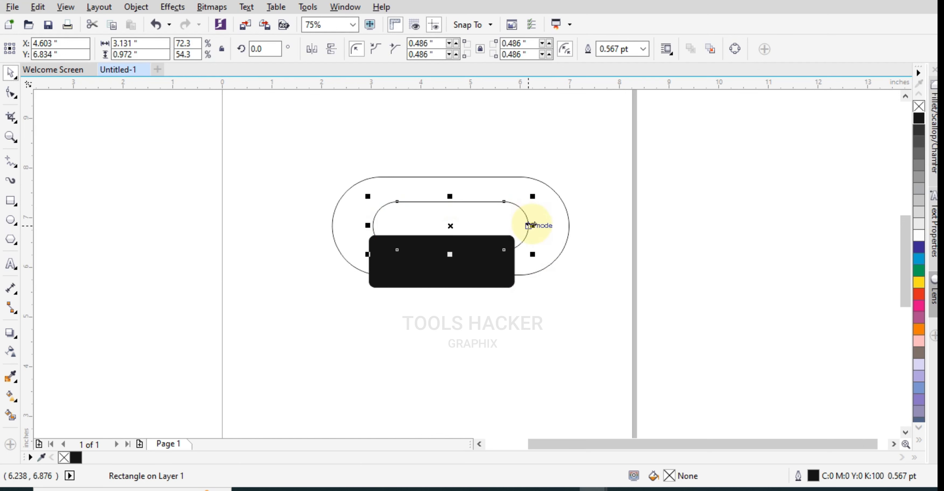
left_click_drag(533, 226, 552, 240)
left_click(621, 268)
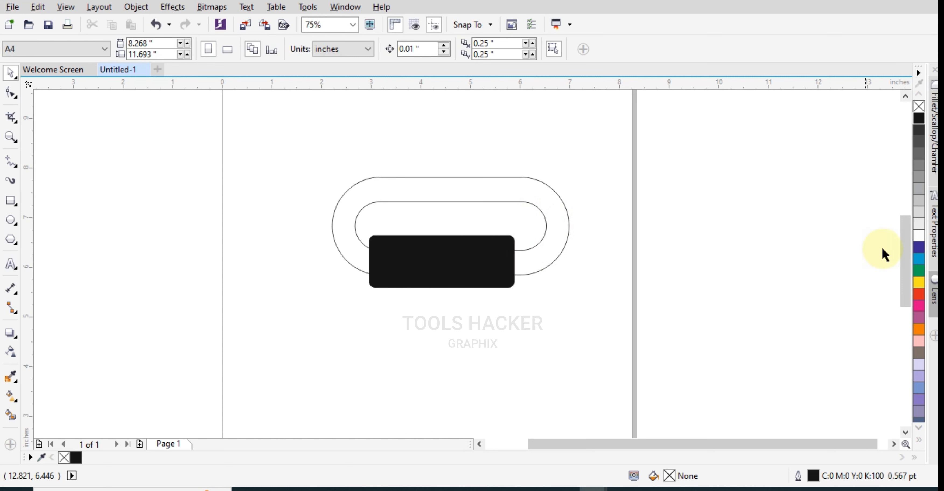
Draw a narrow upright rectangle about 0.51 × 1.56 inches rising from the upper edge of the inner rounded outline
scroll(902, 250, "up", 2)
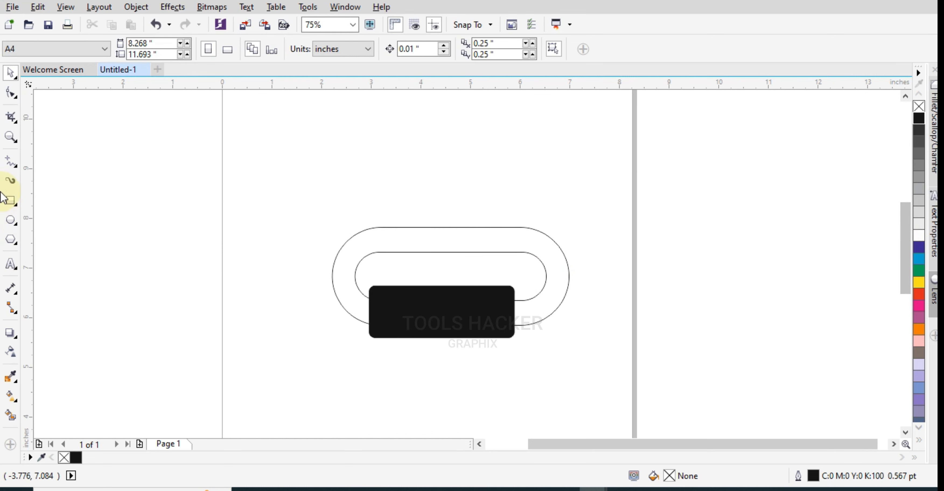
left_click(11, 201)
mouse_move(442, 252)
left_mouse_down()
mouse_move(480, 226)
mouse_move(467, 174)
left_mouse_up()
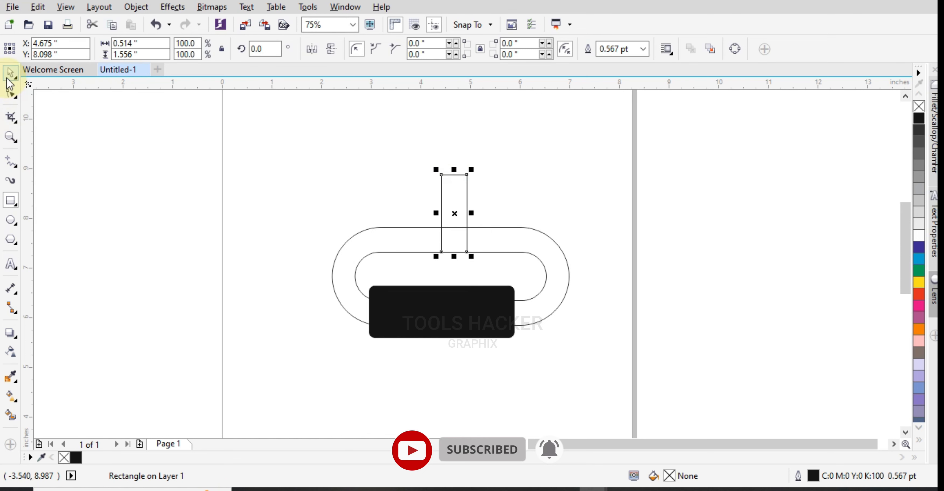
Try to center the narrow upright rectangle horizontally on the outer rounded outline
left_click(9, 75)
left_click(447, 304, "shift")
key("c")
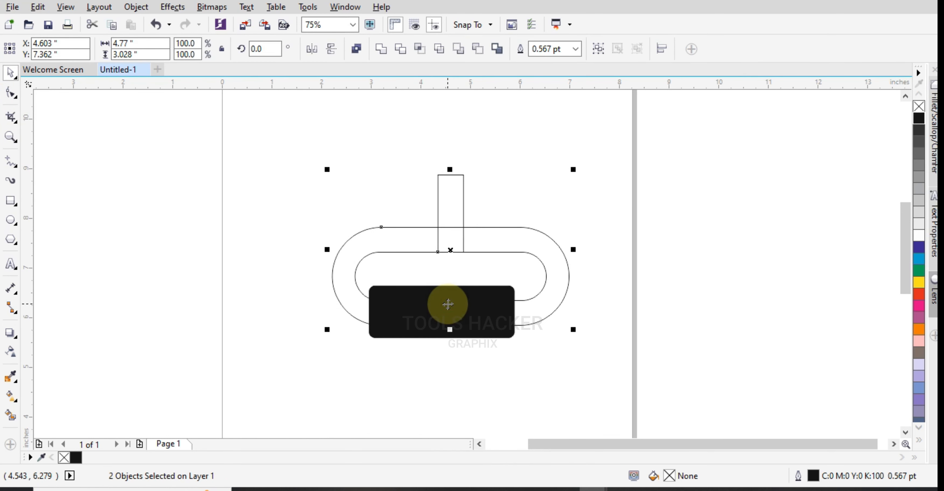
left_click(448, 304, "shift")
left_click(365, 369)
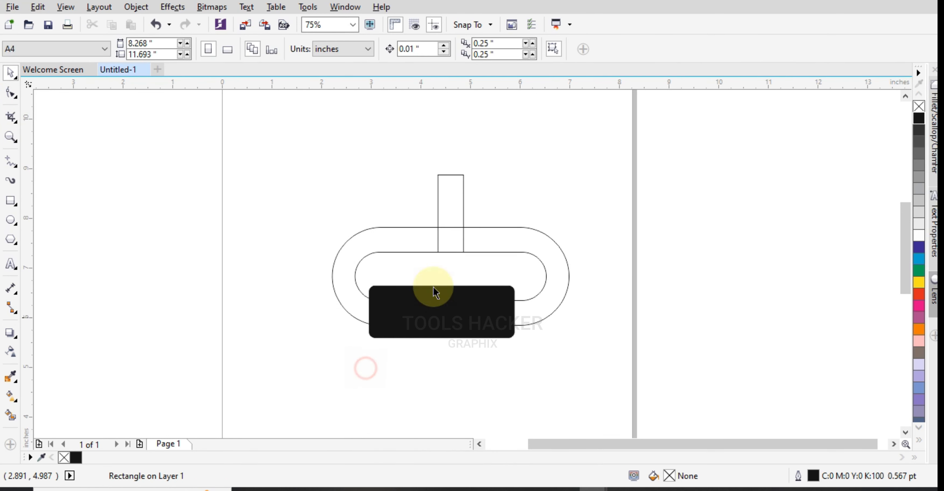
Center the narrow upright rectangle horizontally on the black rounded block
left_click(444, 197)
left_click(375, 332, "shift")
key("c")
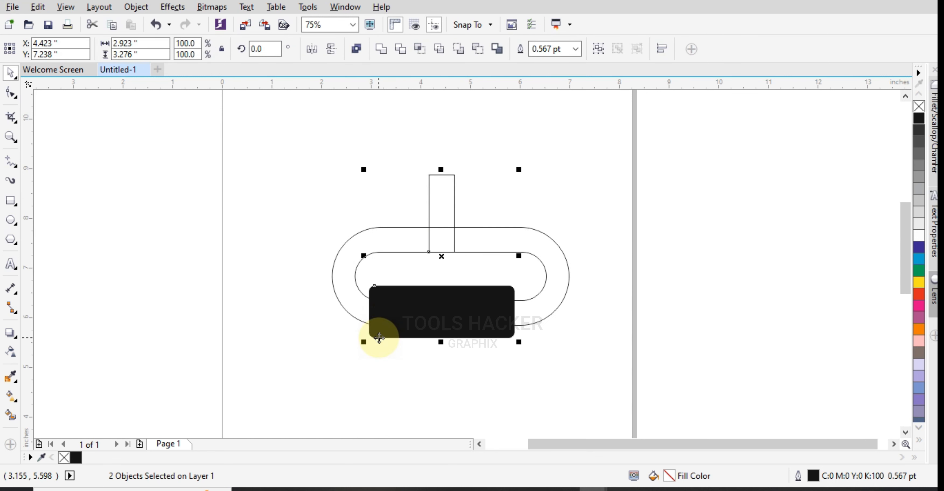
left_click(527, 356)
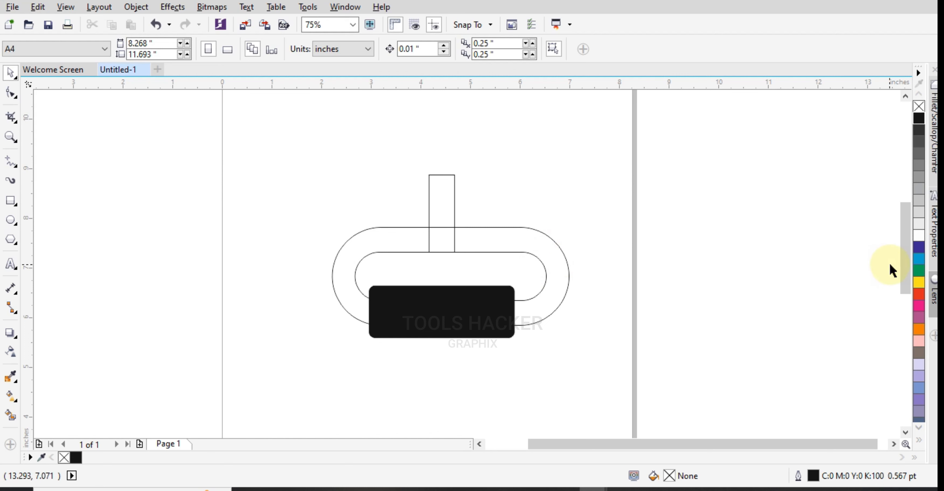
Draw a wider rectangle about 0.97 × 1.75 inches overlapping the stem's upper end and fully round its two upper corners
left_click_drag(902, 256, 902, 245)
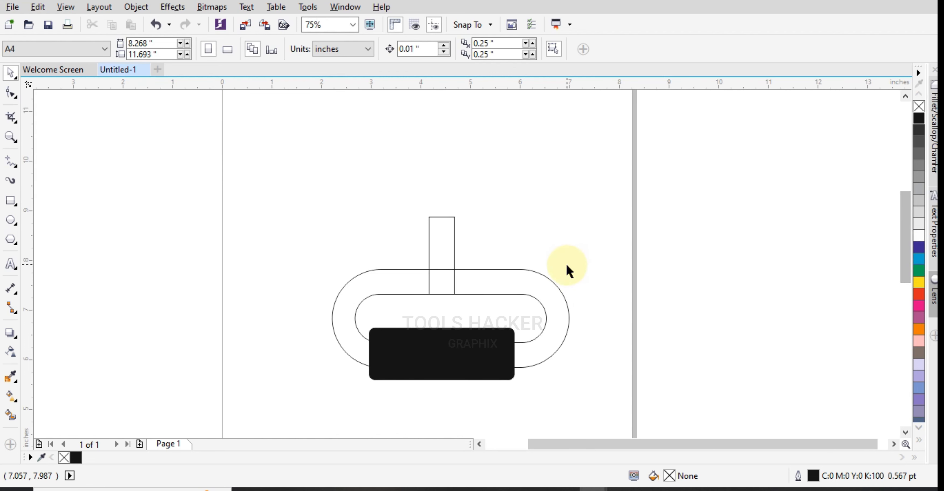
left_click(11, 200)
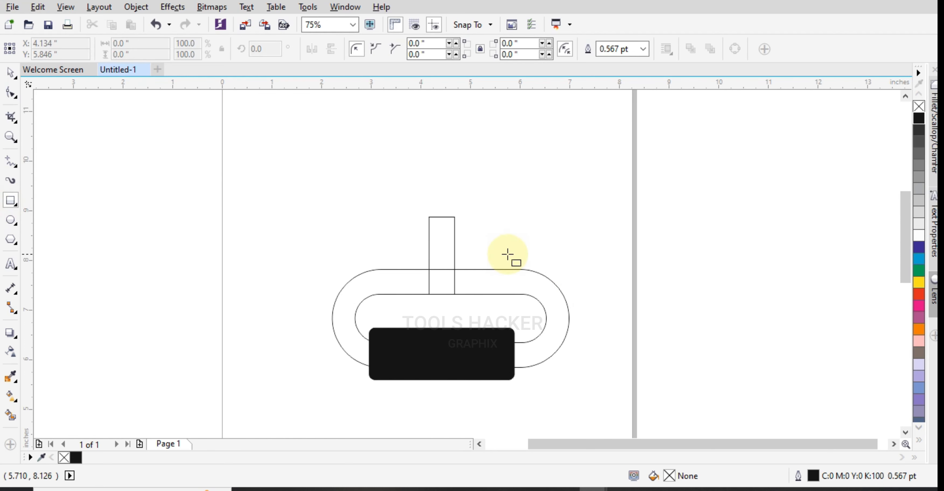
left_click_drag(423, 228, 444, 161)
left_click(15, 94)
left_click(10, 72)
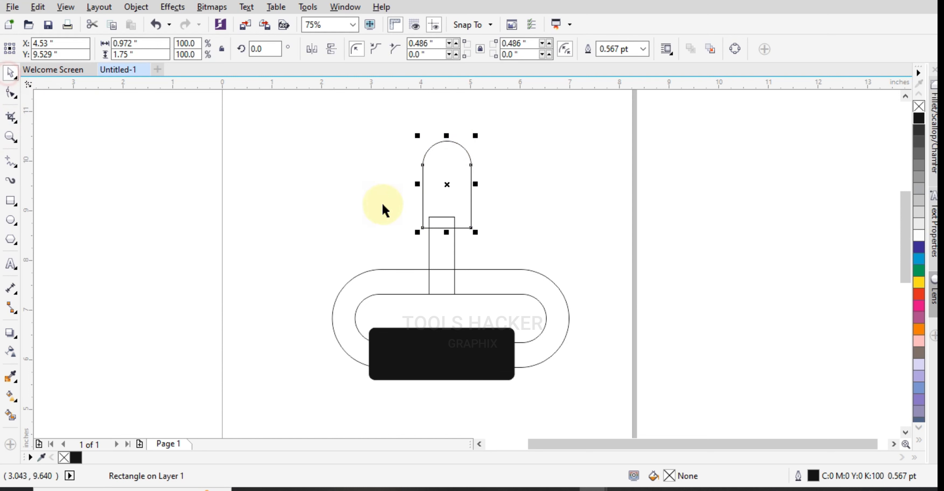
Center the round-topped handle shape horizontally on the narrow stem
left_click(451, 245, "shift")
key("c")
left_click(510, 213)
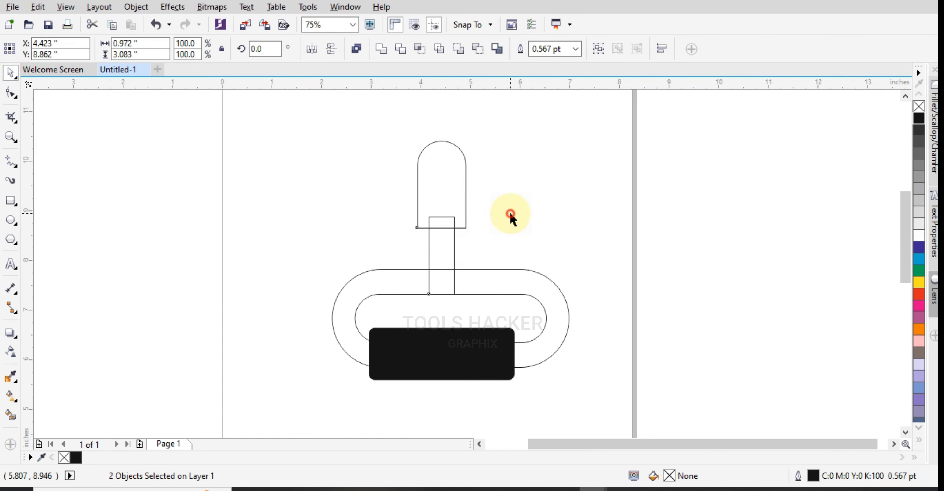
Fill the round-topped handle and the narrow stem with black
left_click(442, 196)
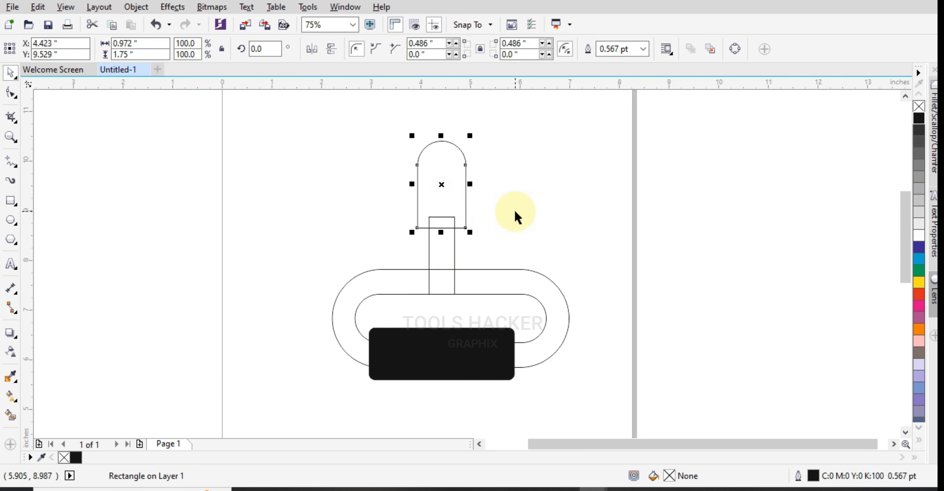
left_click(918, 119)
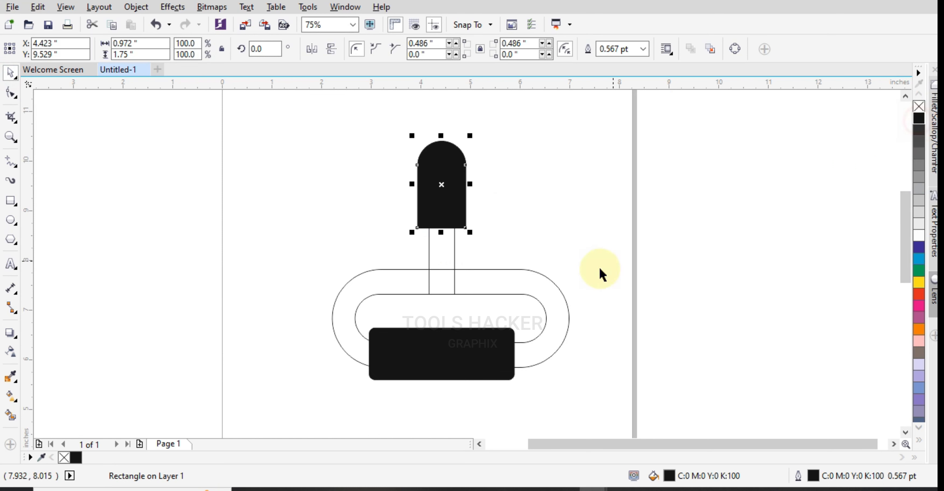
left_click(454, 257)
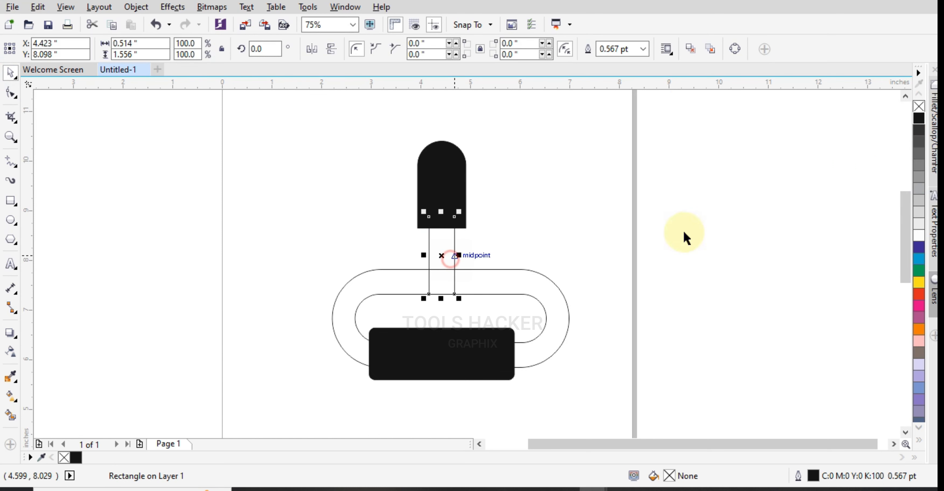
left_click(919, 119)
left_click(787, 188)
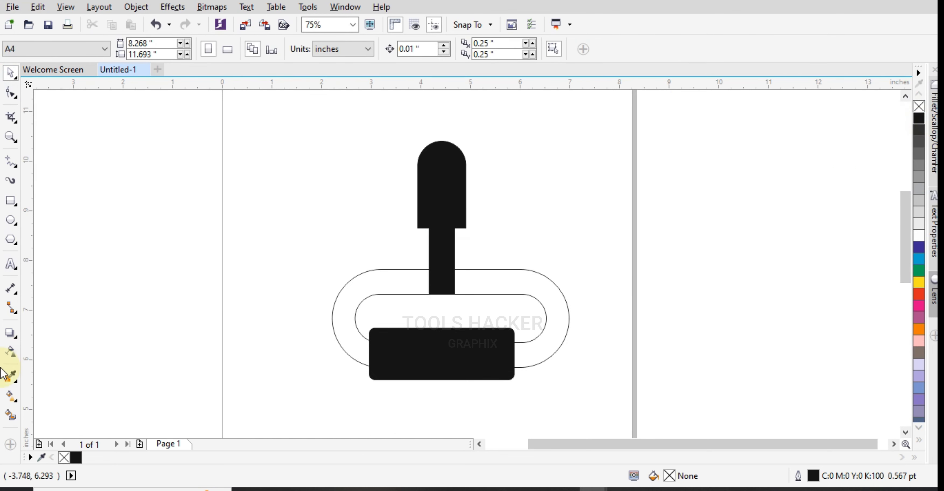
Create a shape from the right-hand band between the two rounded outlines with Smart Fill and color it black
left_click(12, 395)
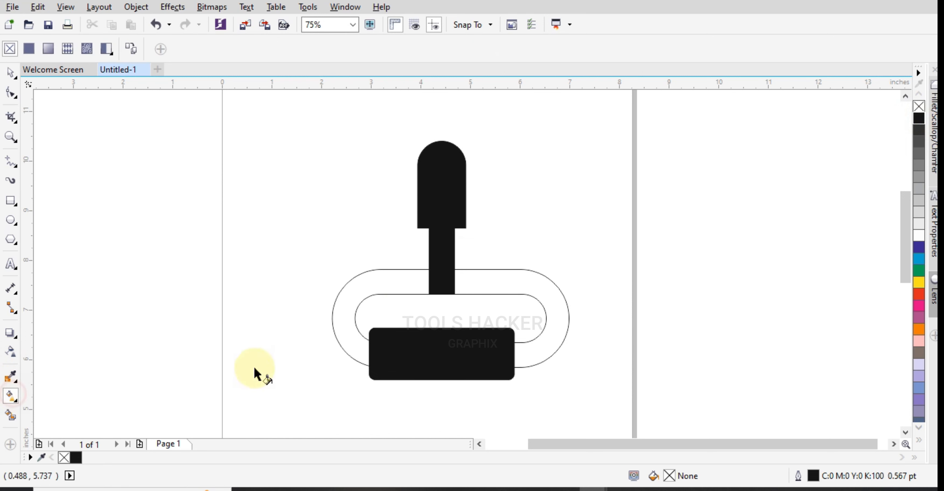
left_click(11, 416)
left_click(486, 288)
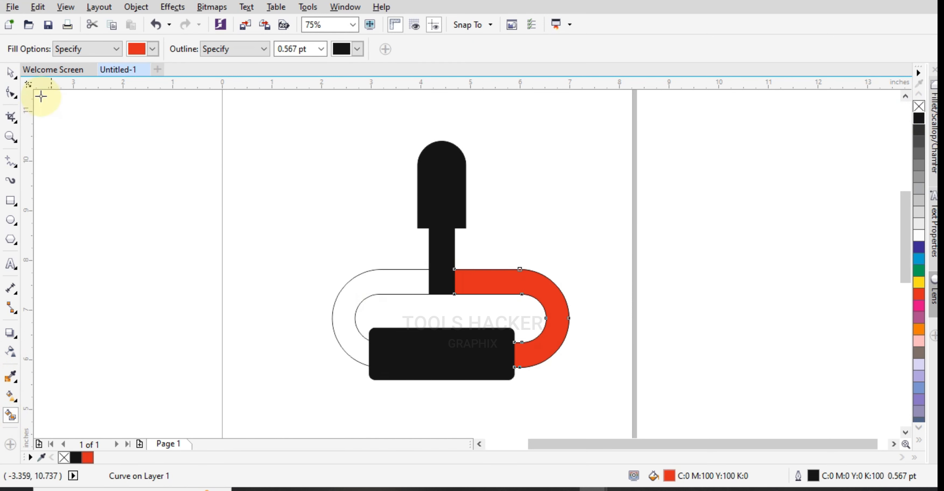
left_click(10, 72)
left_click(487, 282)
left_click(918, 118)
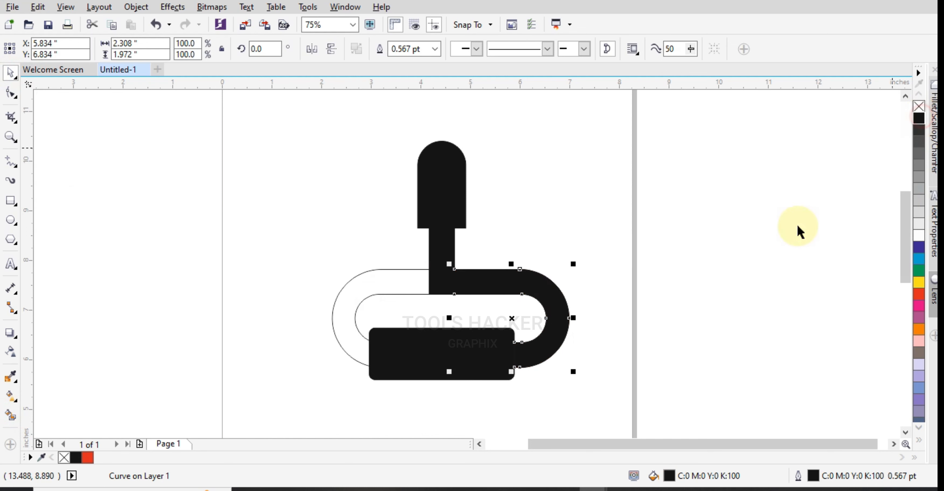
left_click(769, 247)
Delete the two original rounded outlines, keeping the filled black arm
left_click(357, 324)
left_click(367, 311, "shift")
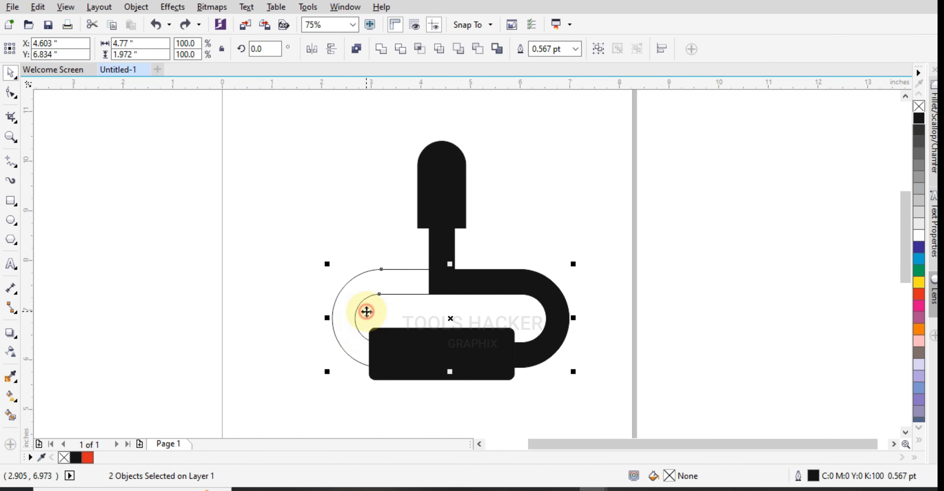
key("Delete")
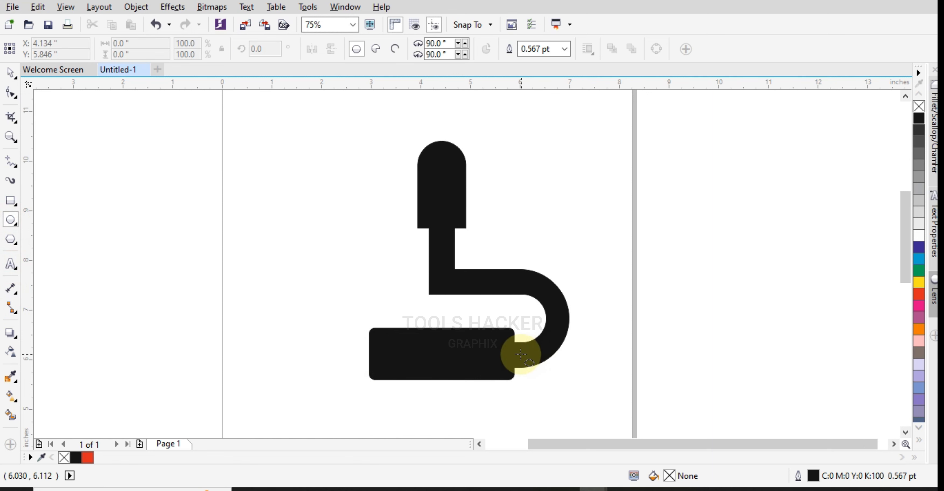
Draw a circle where the arm meets the black block, scale it to about 0.51 inches in diameter and fill it black
left_click_drag(501, 341, 520, 367)
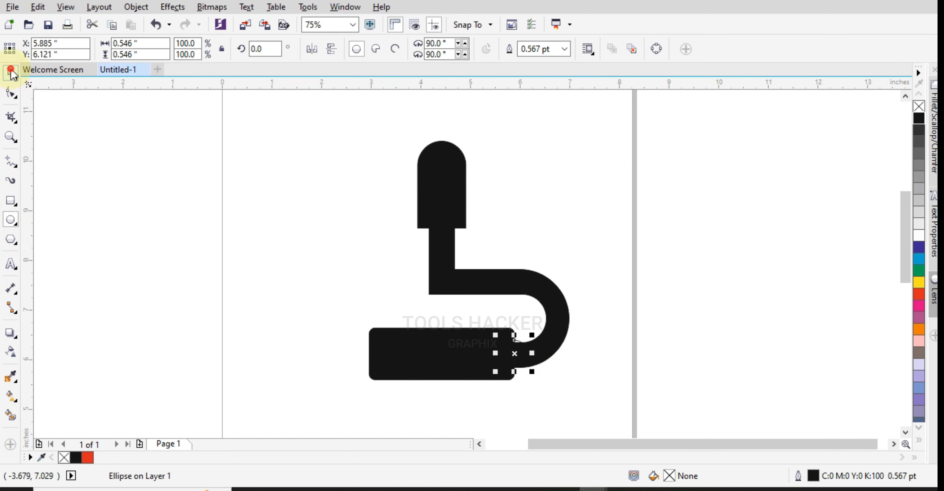
left_click(11, 73)
mouse_move(532, 334)
left_mouse_down()
mouse_move(512, 332)
mouse_move(531, 341)
left_mouse_up()
scroll(530, 349, "up", 3)
scroll(531, 340, "down", 3)
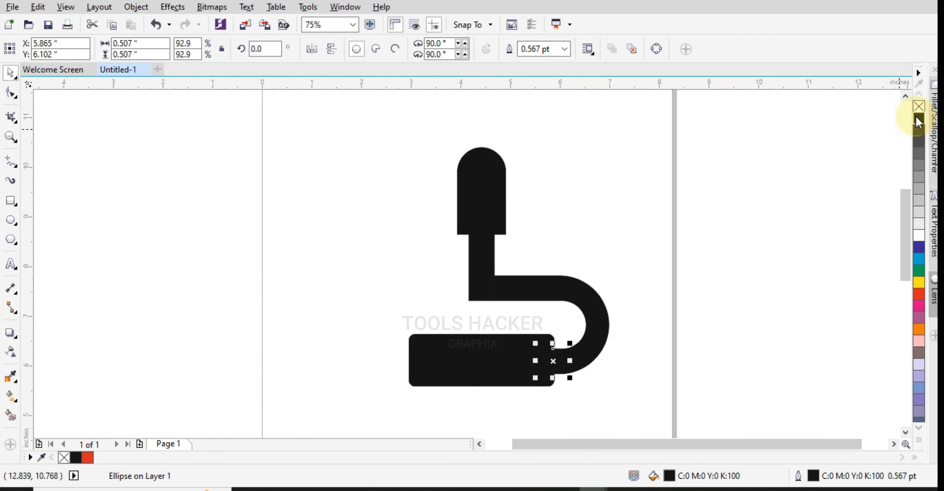
Move the small black circle horizontally to the block's left end so that half of it protrudes
key("Left")
key("Left")
key("Left")
key("Left")
key("Left")
key("Left")
key("Left")
key("Left")
key("Left")
key("Left")
key("Left")
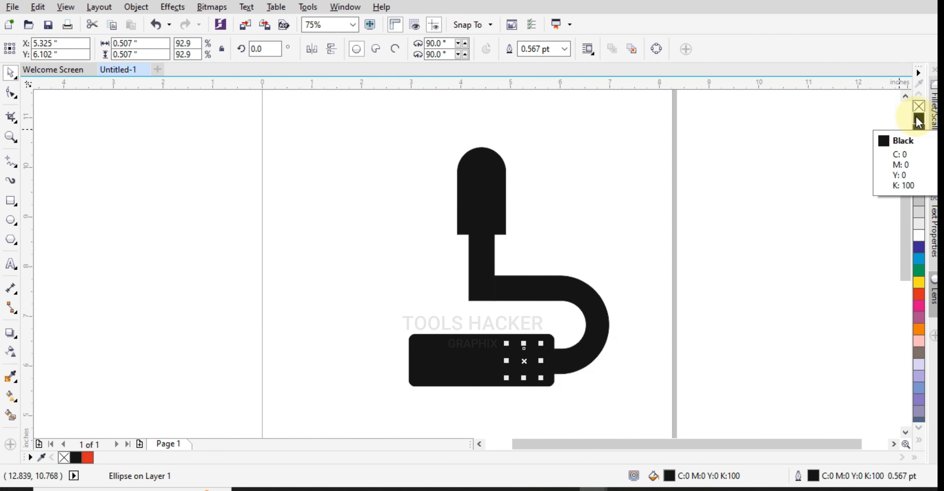
key("Left")
key("Left")
key("Left")
key("Left")
key("Left")
key("Left")
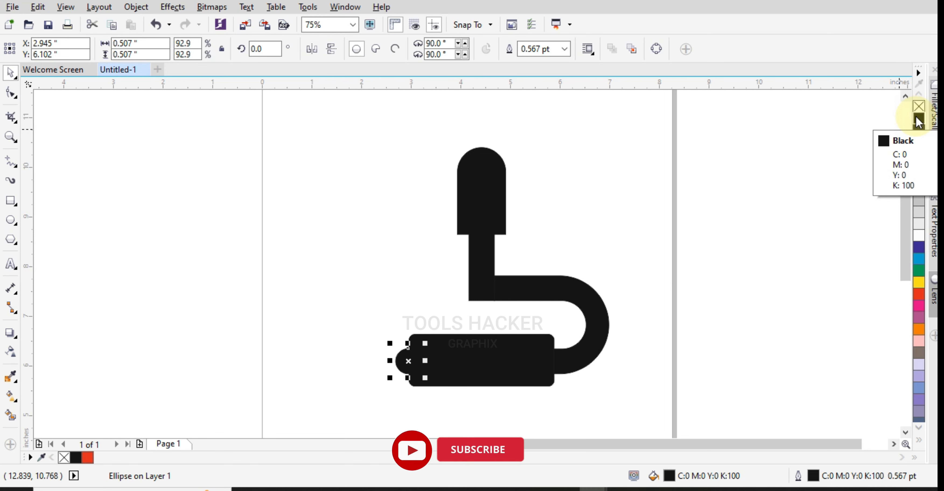
left_click(689, 307)
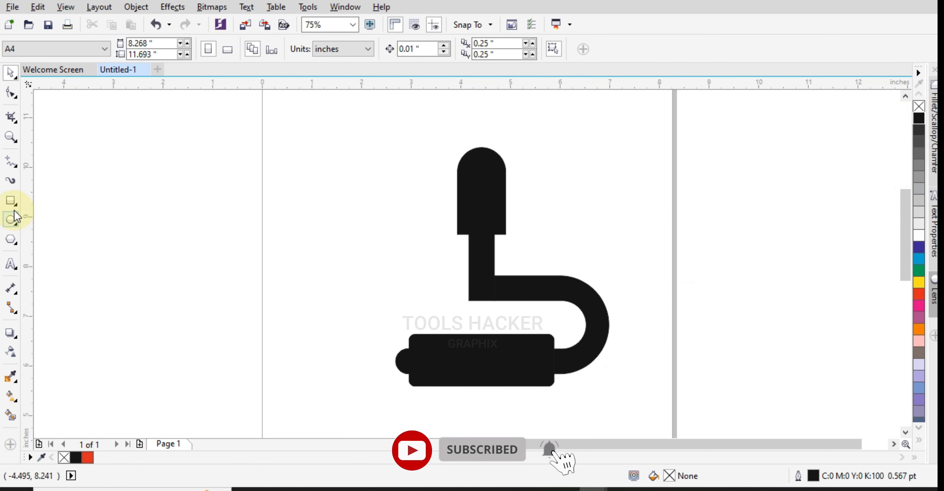
Draw a thin strip about 2.63 × 0.13 inches along the block's lower part, filled white with no outline
left_click(11, 201)
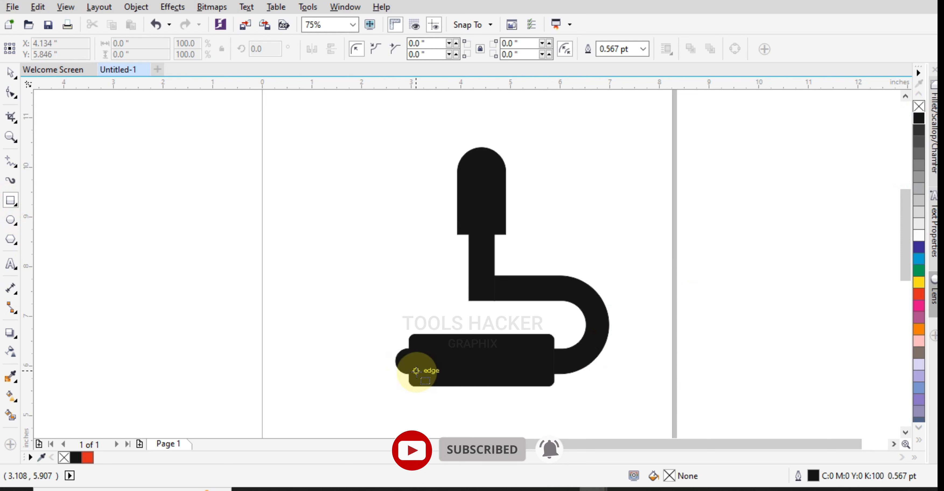
left_click_drag(416, 371, 546, 377)
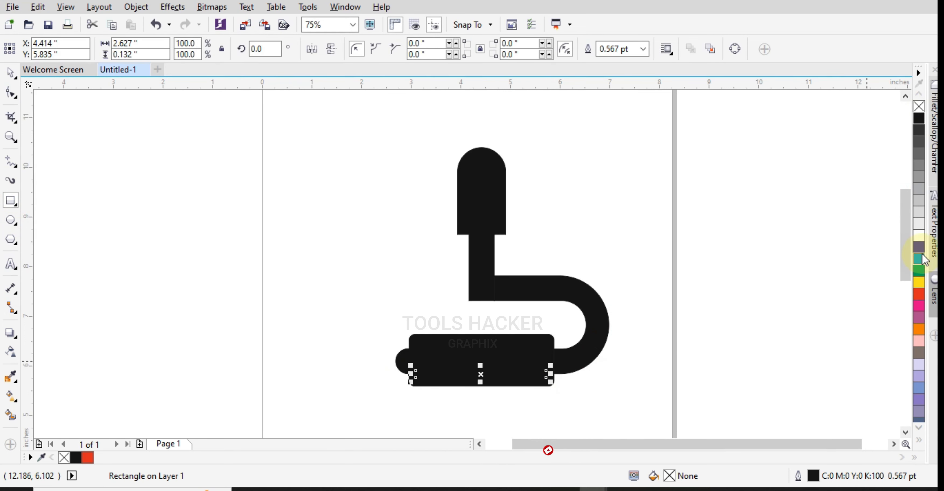
left_click(918, 236)
right_click(918, 107)
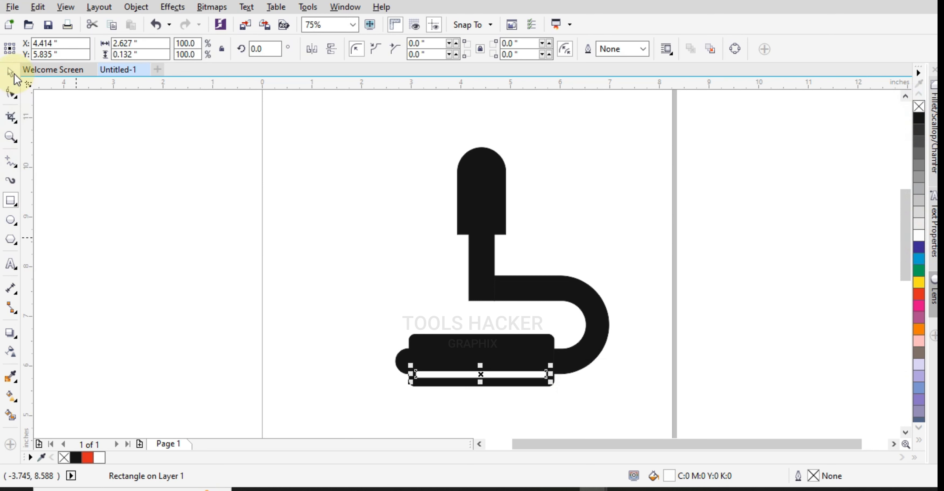
left_click(12, 72)
left_click(80, 183)
Move the white strip down about 0.03 inches and align it horizontally with the black rounded block
left_click(485, 374)
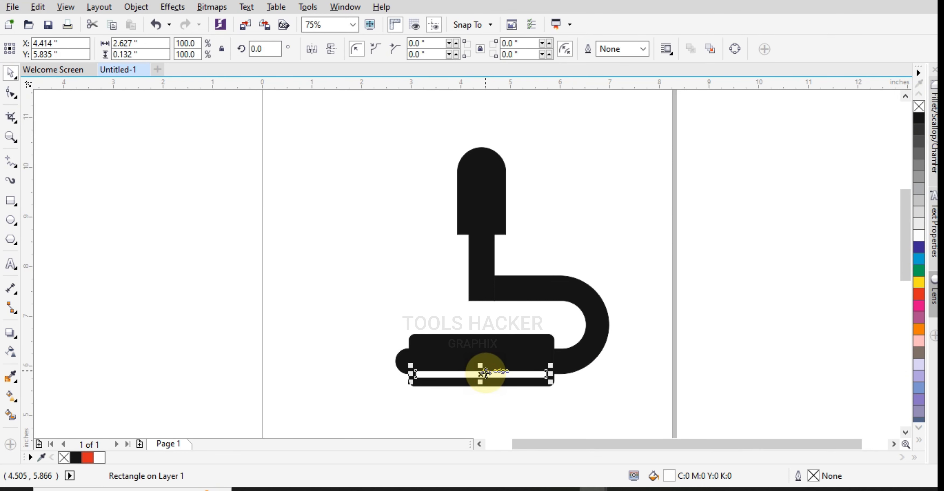
left_click_drag(486, 371, 486, 373)
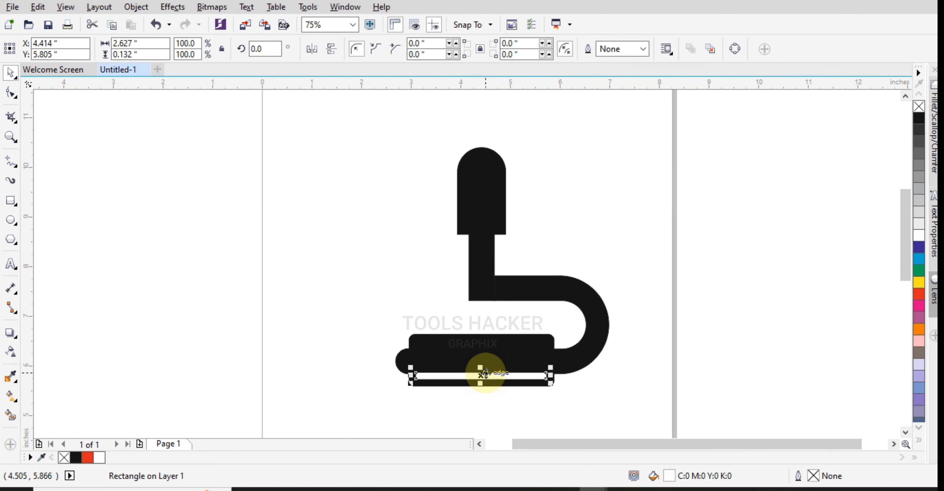
left_click(482, 359, "shift")
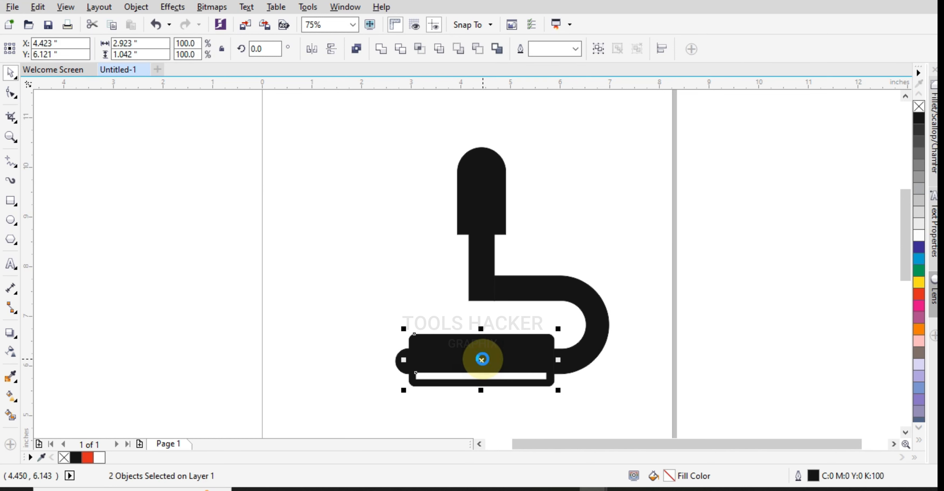
left_click(336, 329)
Add a centred white copy of the rounded handle, resize it to about 0.78 × 1.57 inches and lower it slightly
left_click(489, 195)
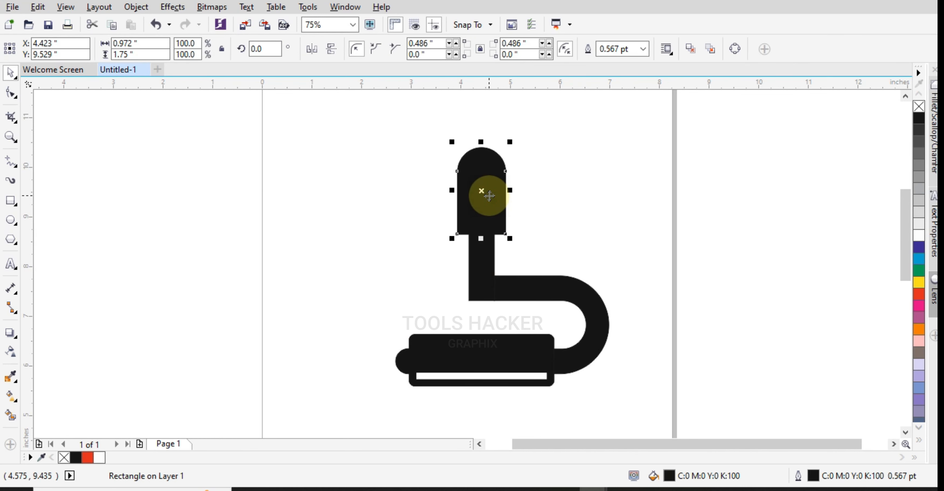
left_click(919, 235)
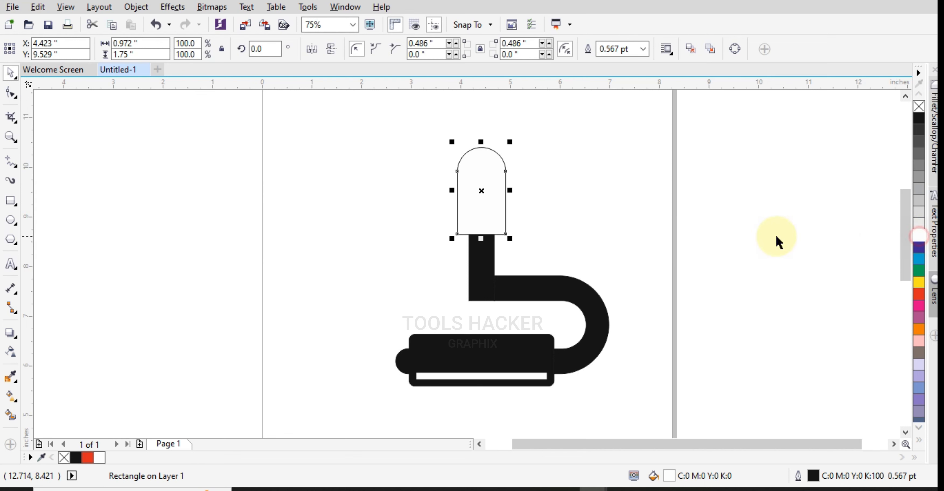
left_click_drag(508, 239, 504, 238)
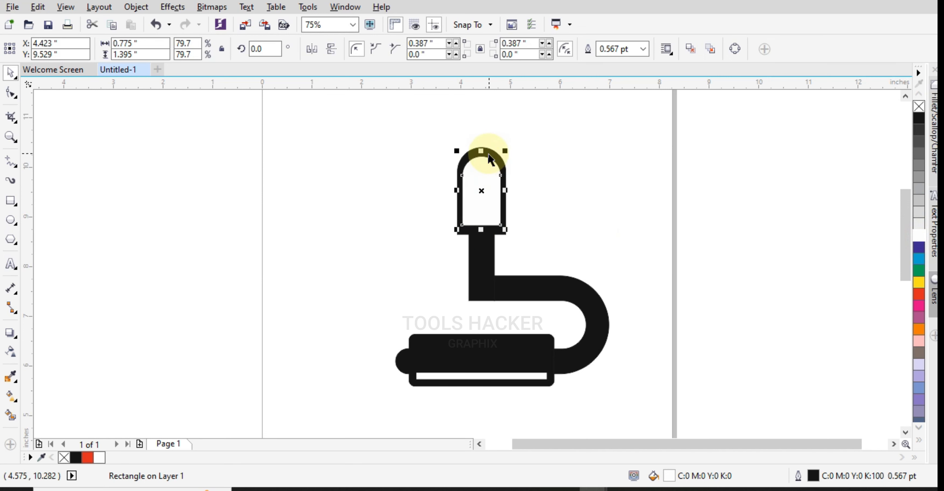
left_click_drag(484, 151, 486, 146)
key("Down")
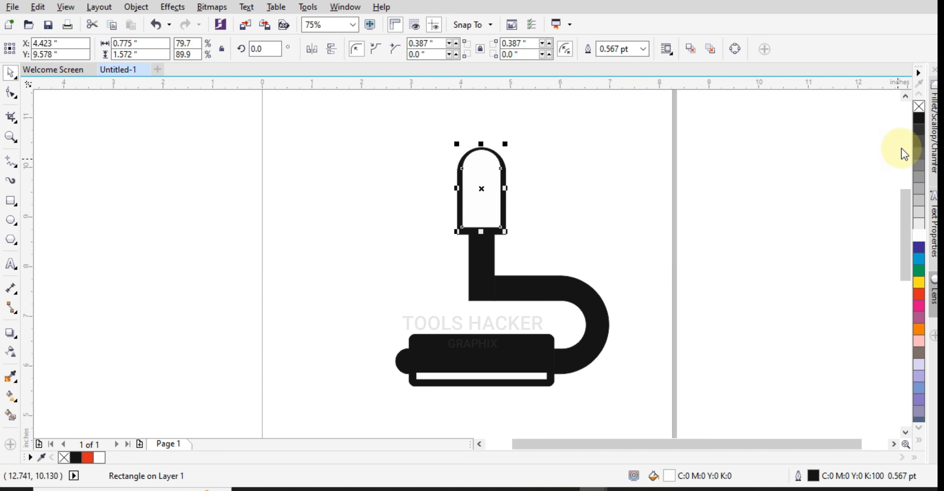
Duplicate the white handle shape, fill the copy black and offset it about 0.07 inches to the right
left_click(919, 119)
key("Right")
key("Right")
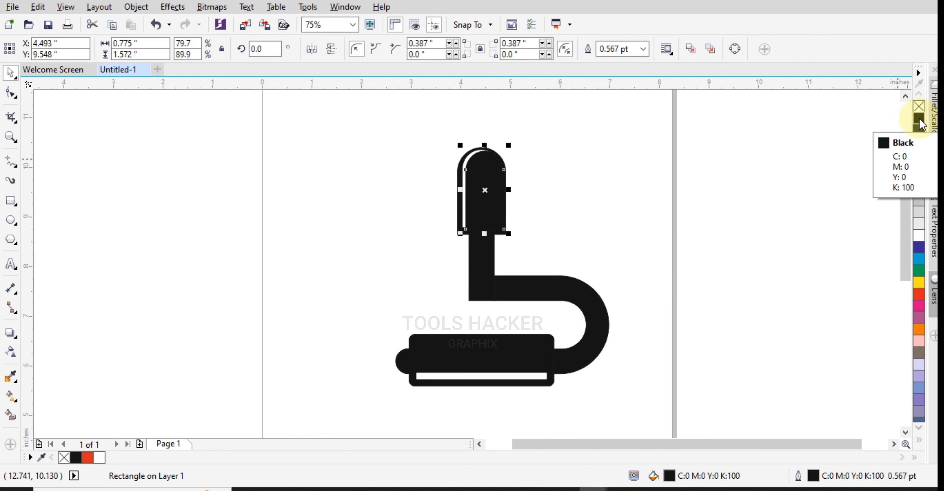
left_click(422, 158)
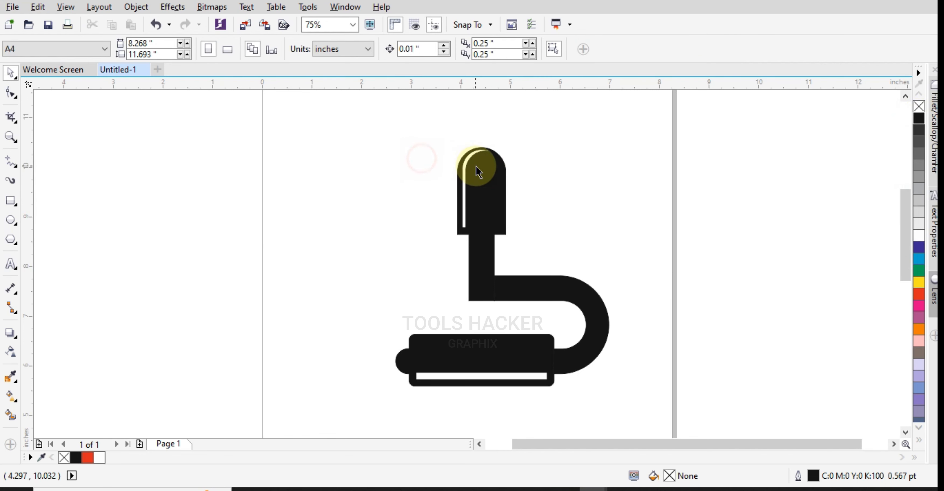
Trim the white handle shape with the offset black copy to leave a thin curved highlight along the handle's left edge
left_click(467, 162)
left_click(467, 160)
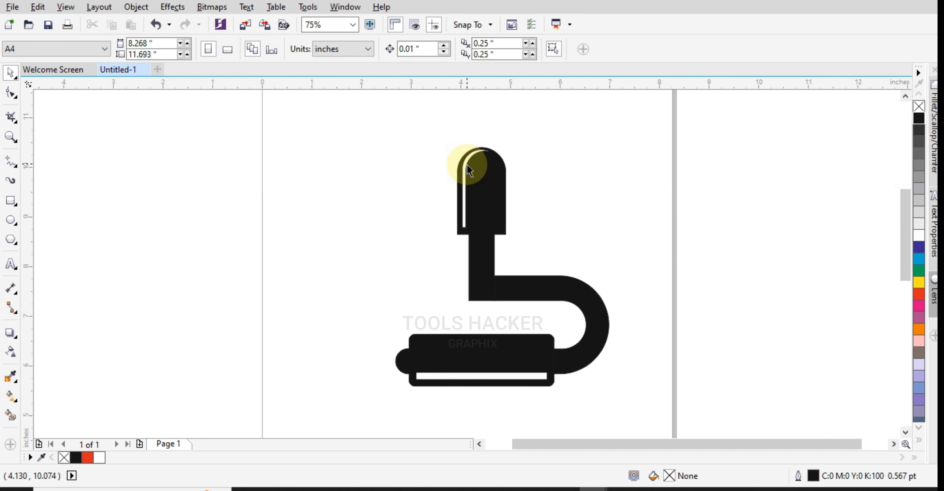
left_click(465, 180)
scroll(463, 187, "up", 2)
left_click(472, 190, "shift")
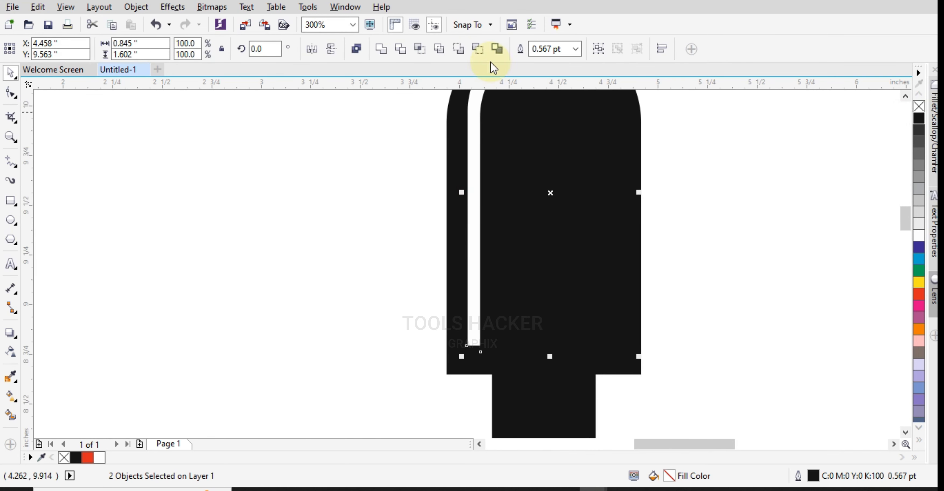
left_click(401, 51)
scroll(410, 231, "down", 2)
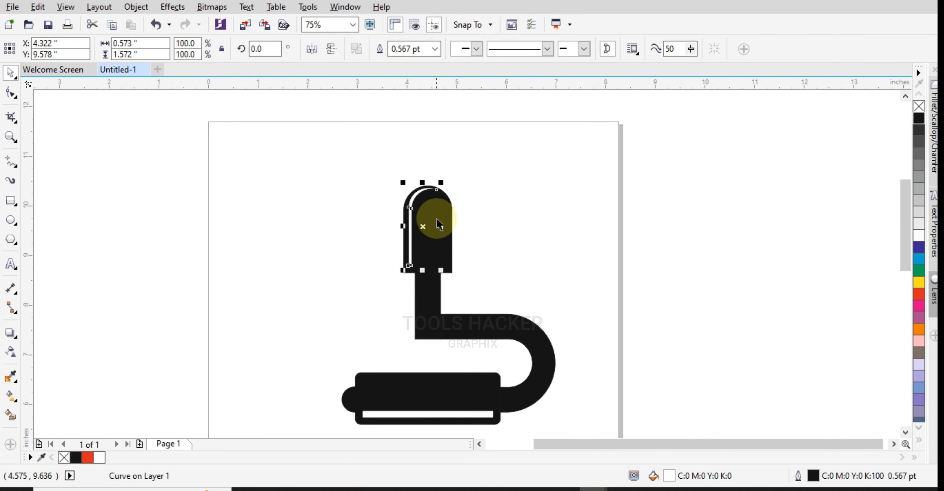
left_click(437, 208)
left_click(541, 215)
Group all parts of the paint-roller icon and centre the group on the page
scroll(550, 217, "down", 2)
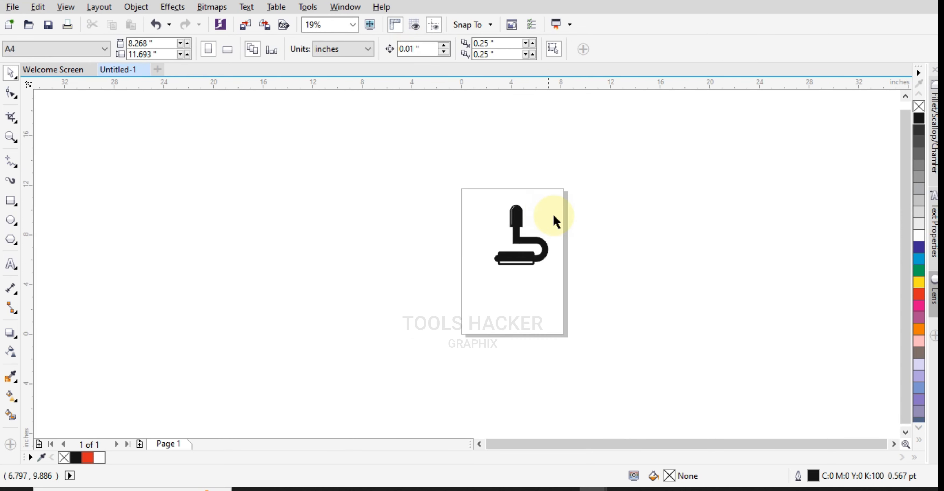
scroll(558, 214, "up", 1)
left_click_drag(594, 170, 360, 352)
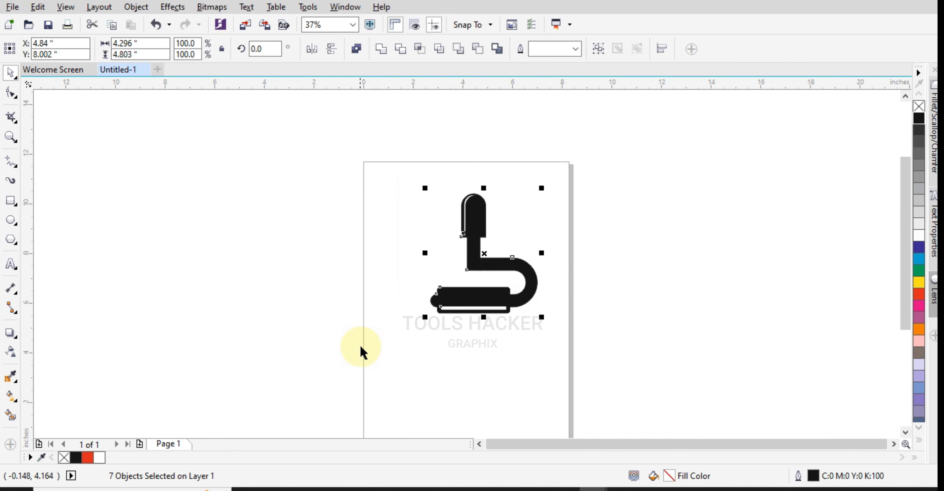
key("ctrl+g")
key("p")
left_click(643, 295)
scroll(554, 295, "down", 1)
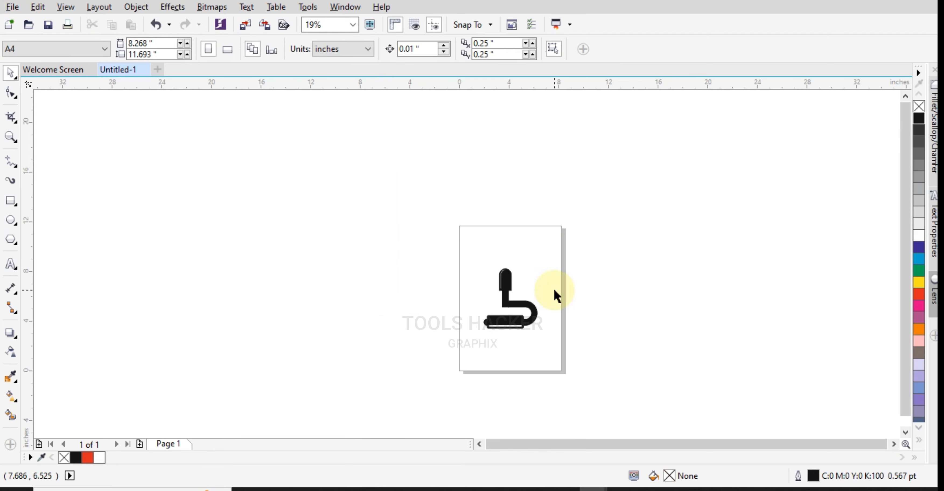
Move the grouped paint-roller icon up about 1.1 inches on the page
left_click_drag(580, 225, 451, 353)
scroll(509, 299, "up", 1)
left_click_drag(510, 299, 511, 271)
left_click(632, 296)
Draw a rectangle about 0.88 × 2.14 inches below the roller block and copy it into a row of four at 1.25-inch spacing
scroll(532, 344, "up", 1)
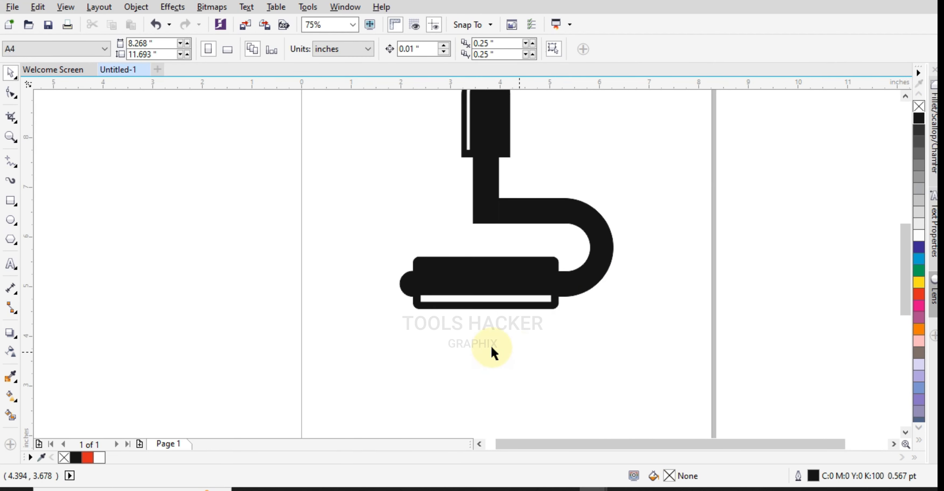
left_click(10, 203)
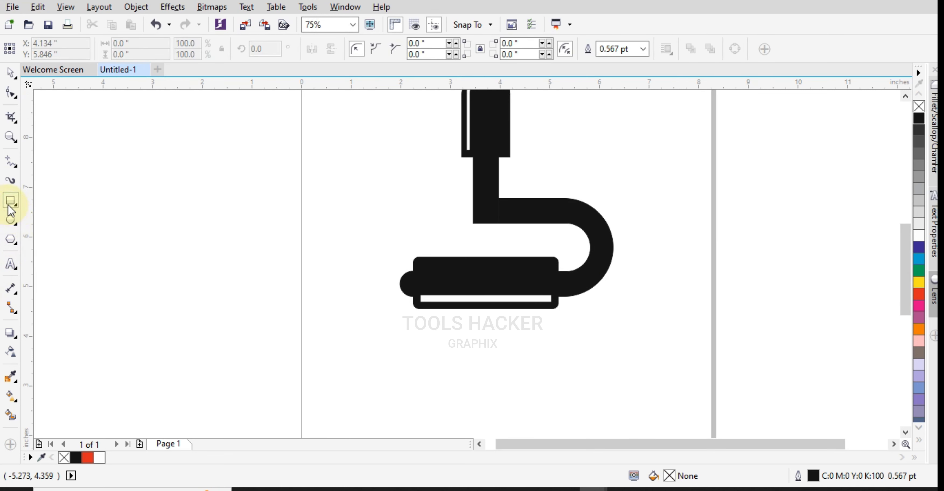
left_click_drag(428, 313, 472, 419)
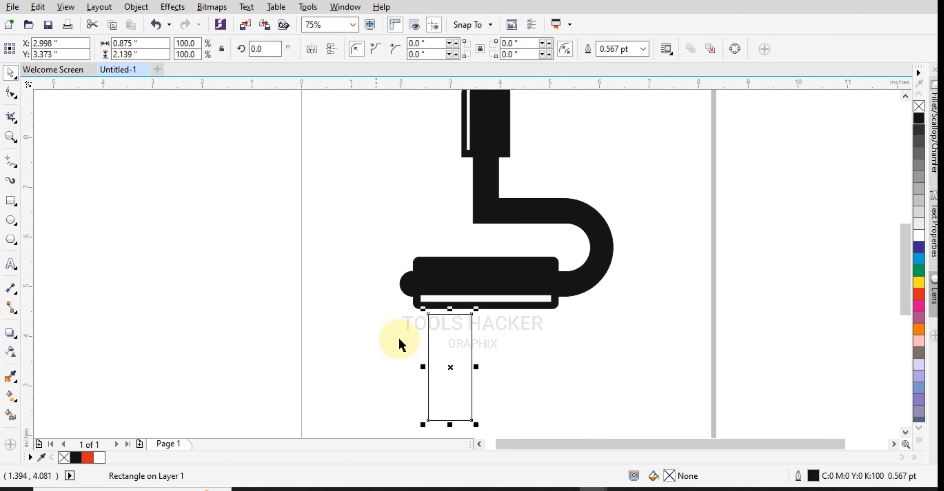
left_click_drag(429, 345, 371, 360)
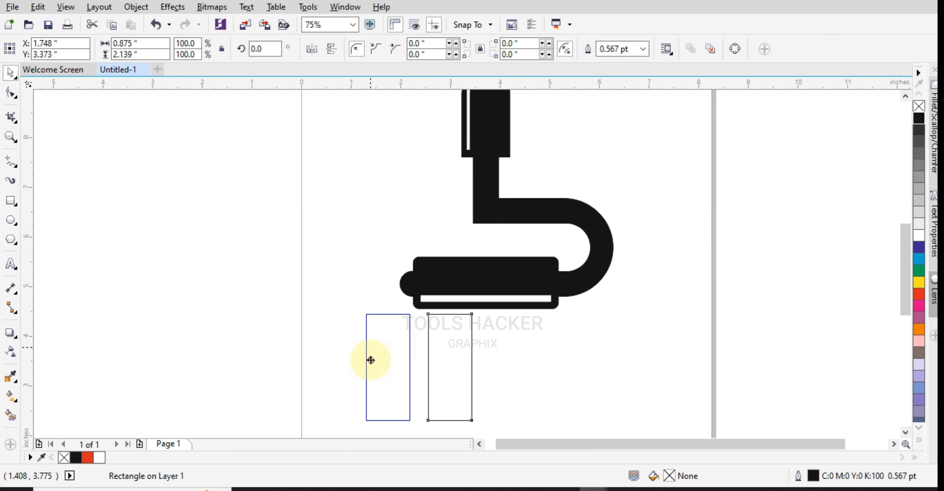
left_click_drag(370, 360, 445, 363)
key("ctrl+r")
key("ctrl+r")
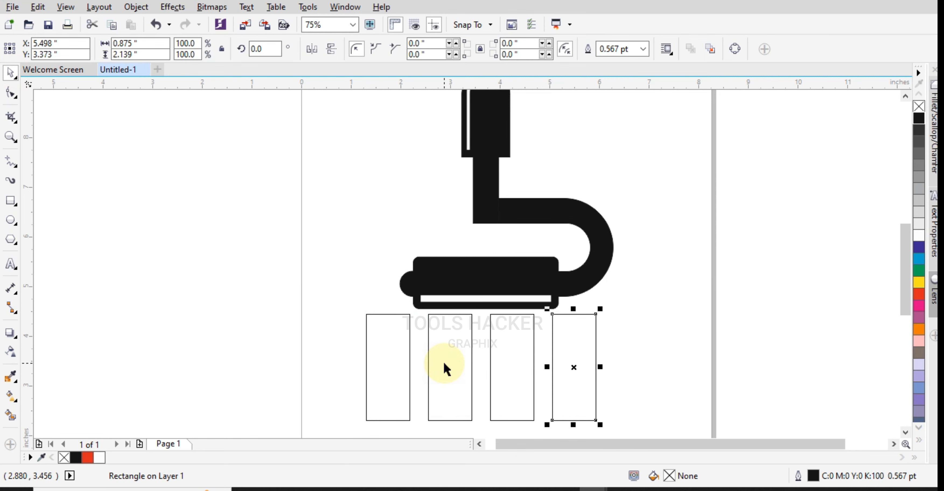
Group the four rectangles below the roller block
left_click(454, 356, "shift")
left_click(397, 349, "shift")
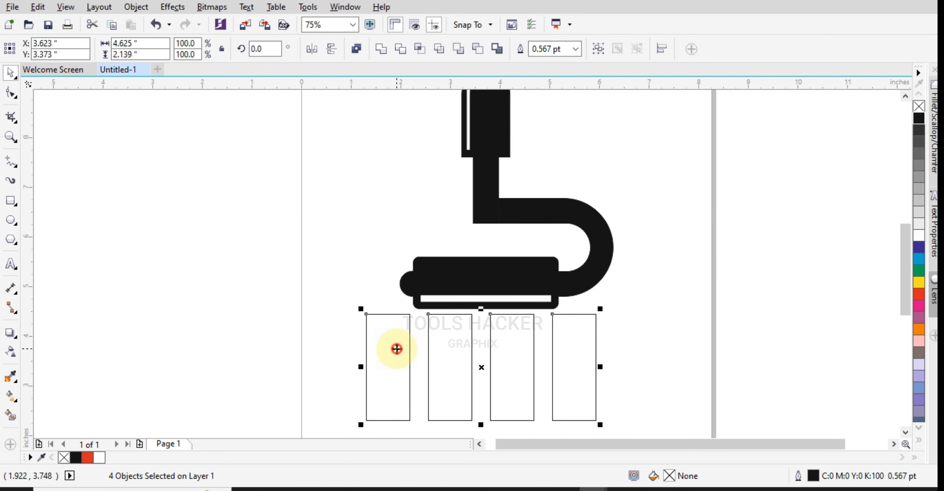
key("ctrl+g")
left_click(644, 356)
scroll(543, 347, "down", 1)
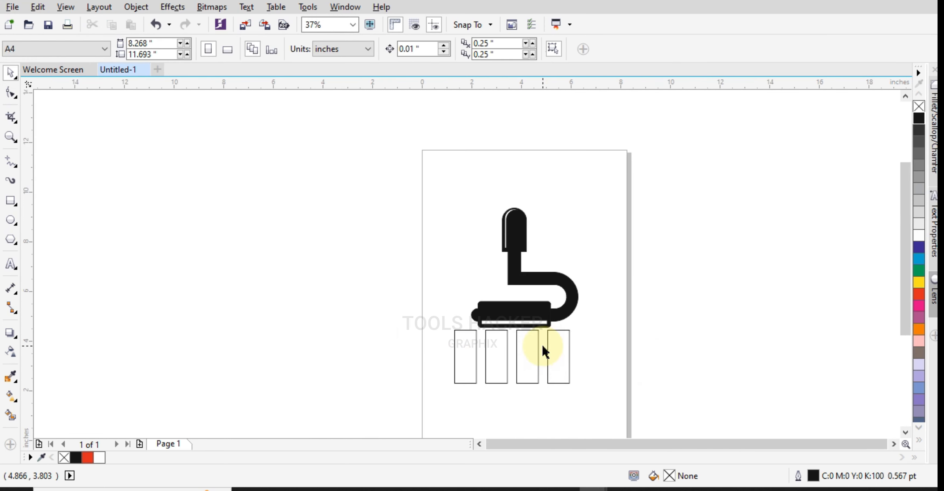
Try to align the rectangle group horizontally with the centre of the paint-roller icon
left_click(527, 362)
scroll(528, 362, "up", 1)
left_click(506, 268, "shift")
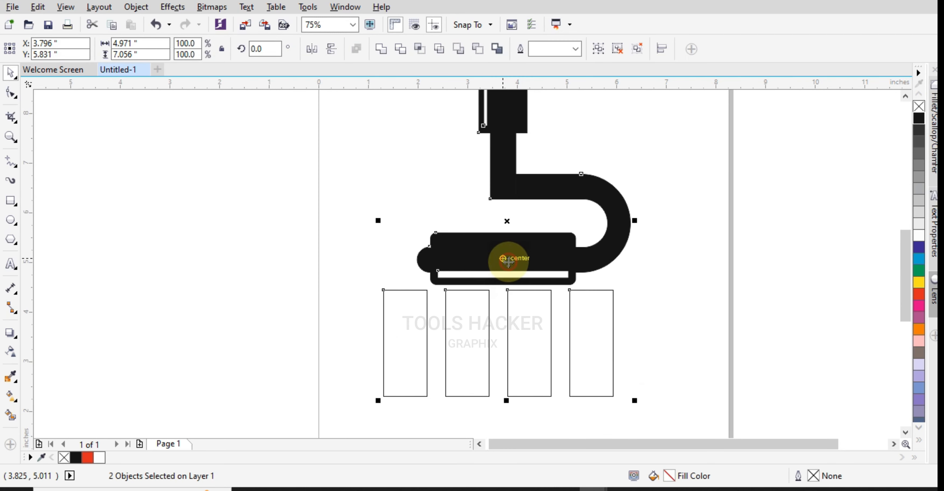
key("c")
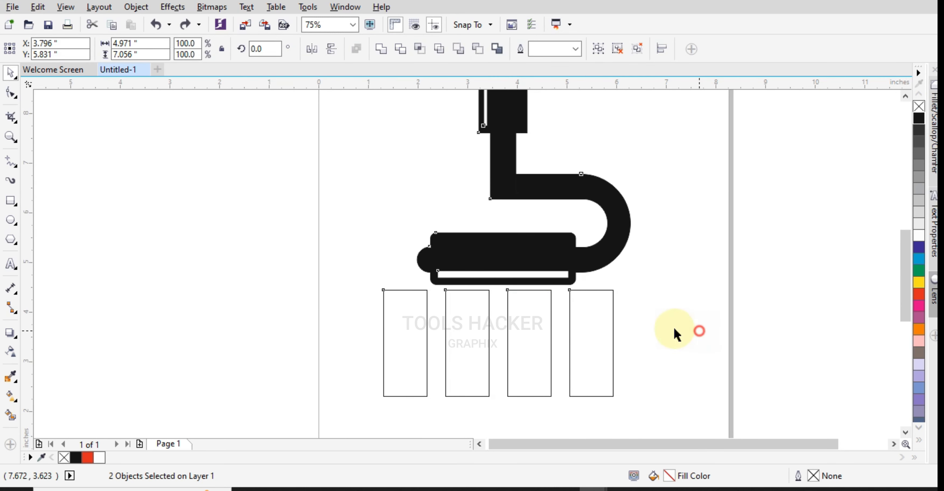
Nudge the rectangle group 0.09 inches to the right beneath the roller block
left_click(544, 321)
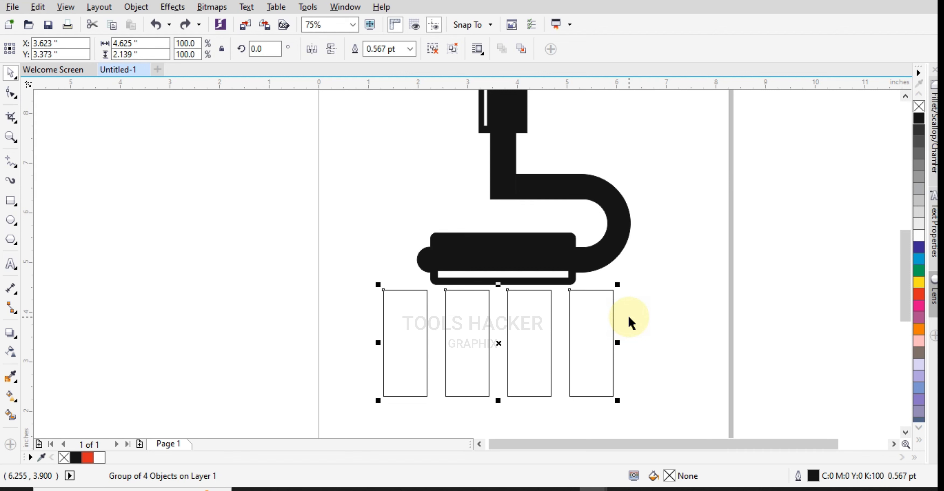
key("Right")
key("Right")
key("Right")
key("Right")
key("Right")
key("Right")
key("Right")
key("Right")
key("Right")
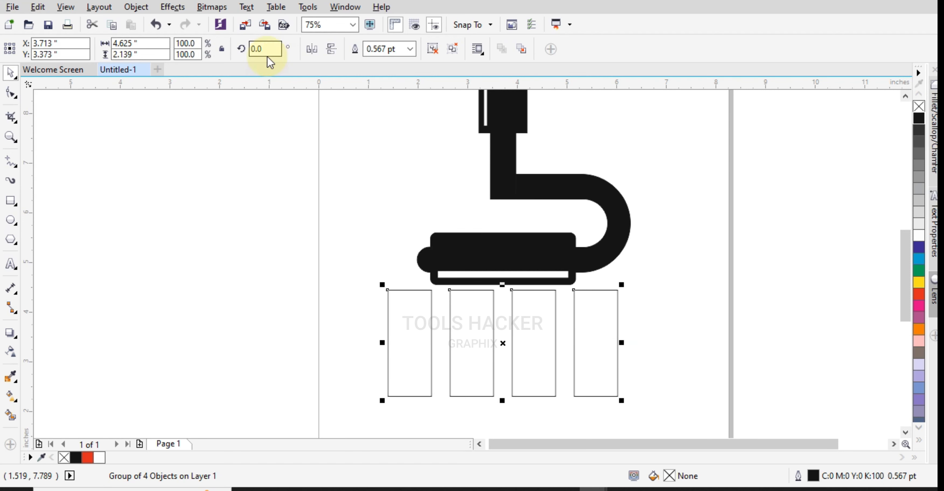
Add a straight-line envelope to the rectangle group and pull both upper corners symmetrically inward about 1.1 inches
left_click(182, 10)
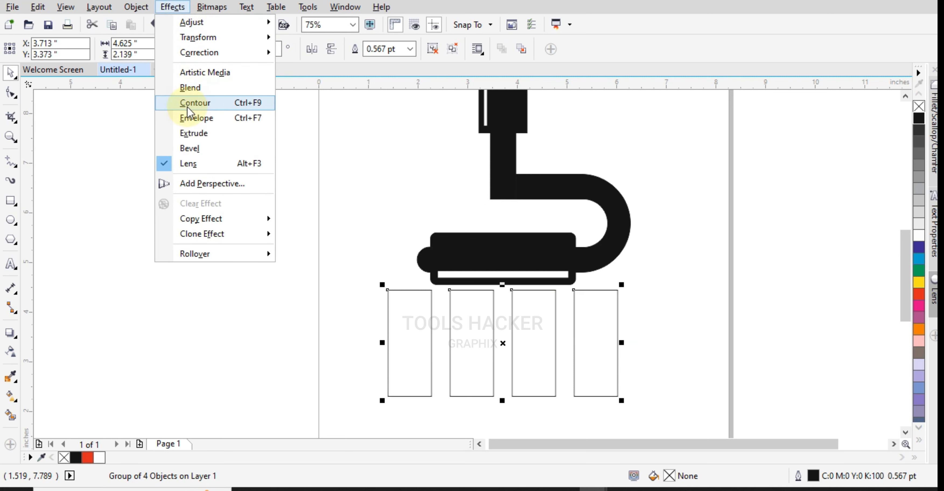
left_click(194, 121)
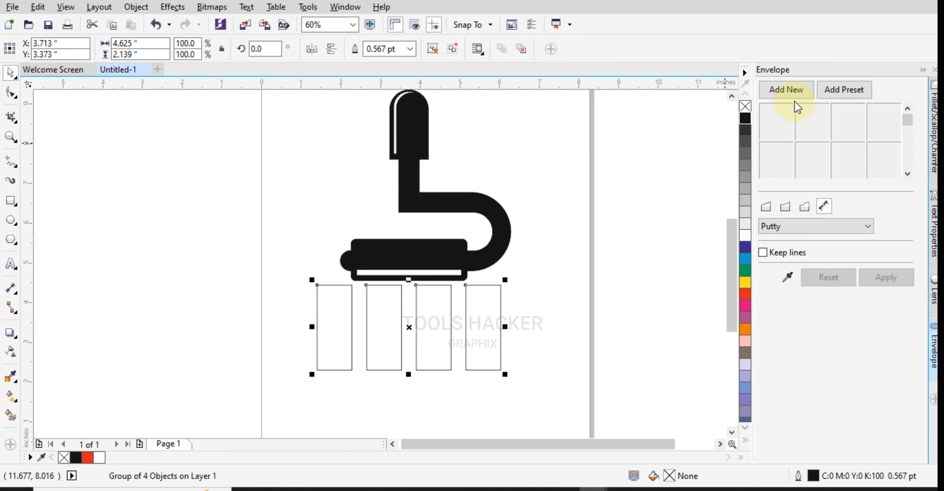
left_click(788, 96)
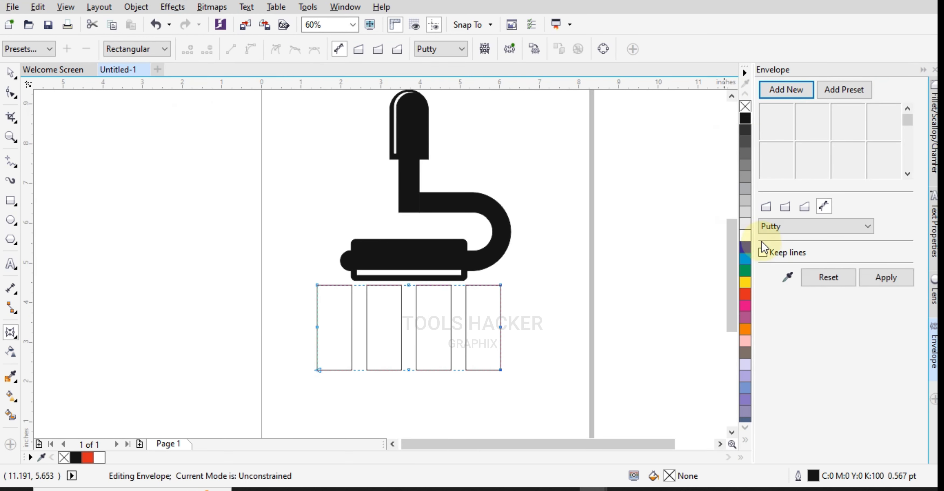
left_click(772, 209)
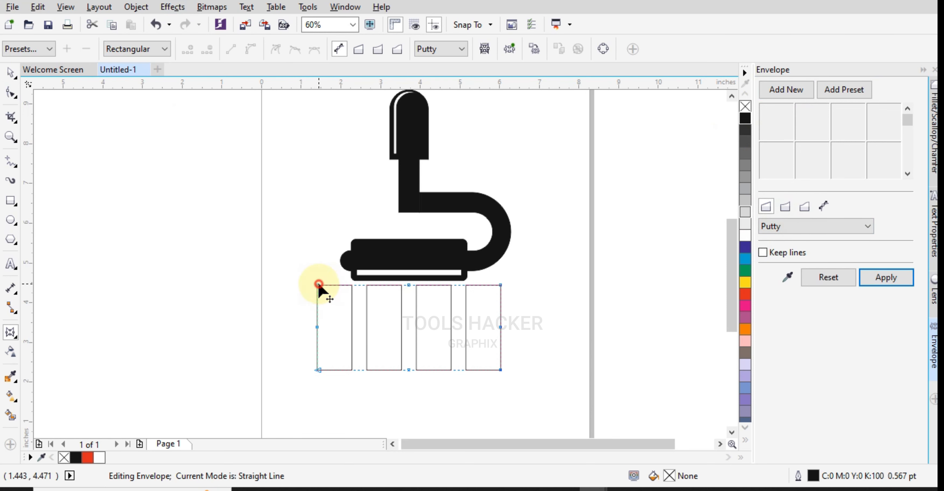
left_click_drag(319, 284, 329, 286)
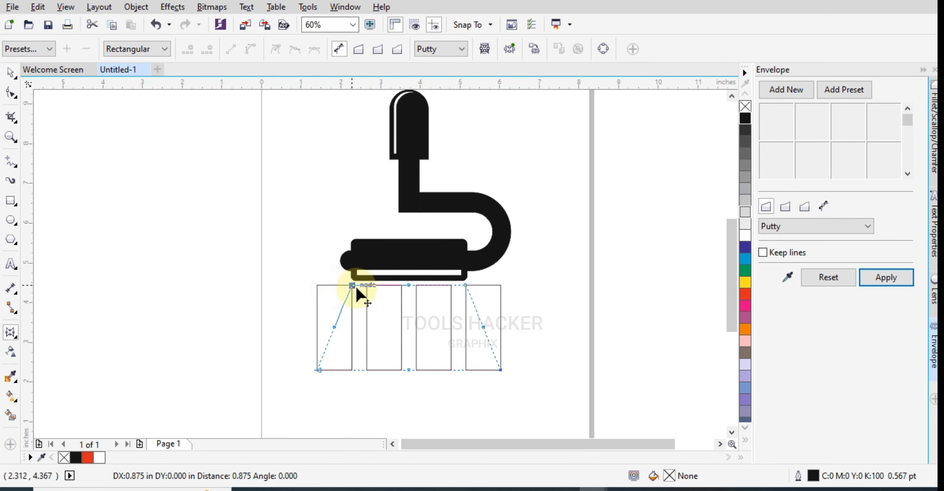
left_click_drag(356, 286, 356, 286)
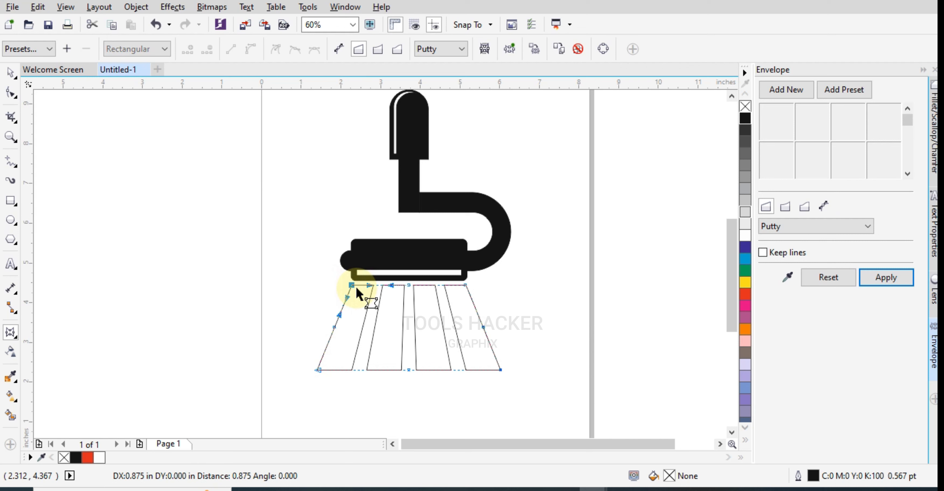
left_click_drag(348, 286, 361, 285)
left_click(10, 73)
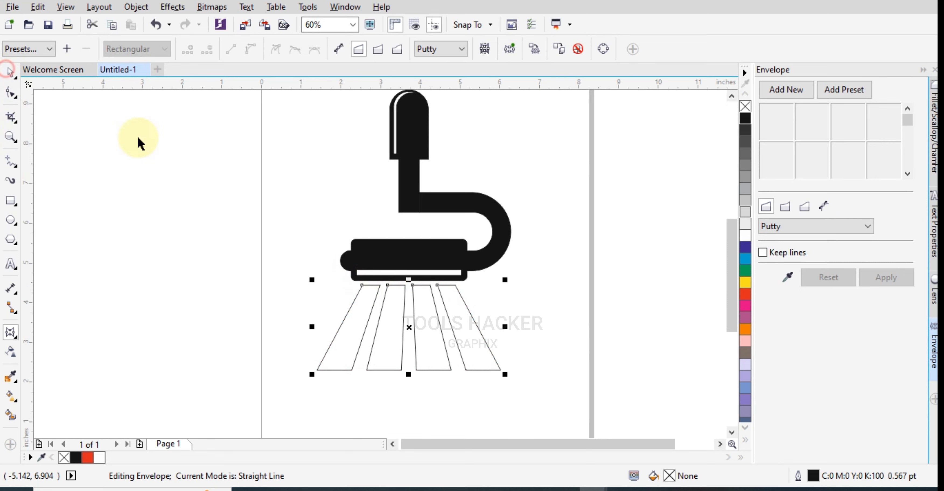
Widen the tapered strip group symmetrically to about 5.68 inches and shorten it from below to about 1.64 inches high
left_click_drag(505, 327, 527, 331)
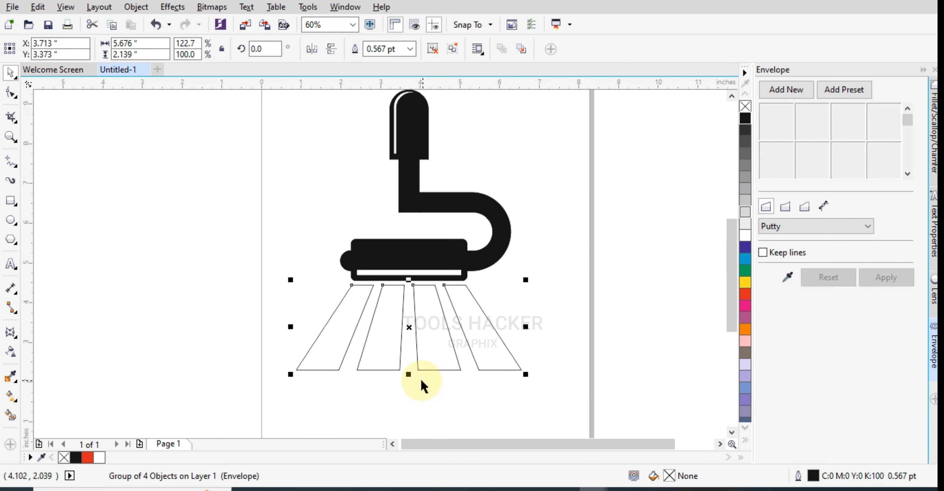
left_click_drag(409, 375, 410, 354)
left_click(434, 376)
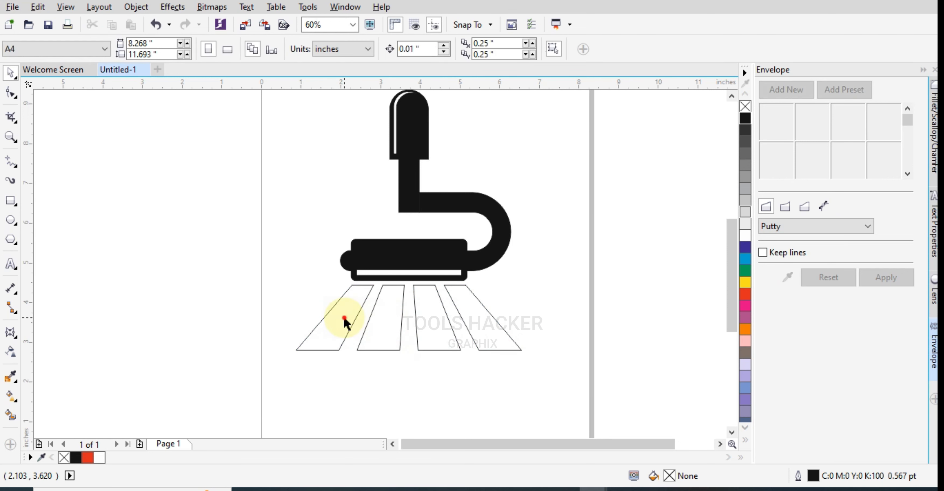
Fill the leftmost tapered strip with blue and the second strip with magenta
left_click(350, 317)
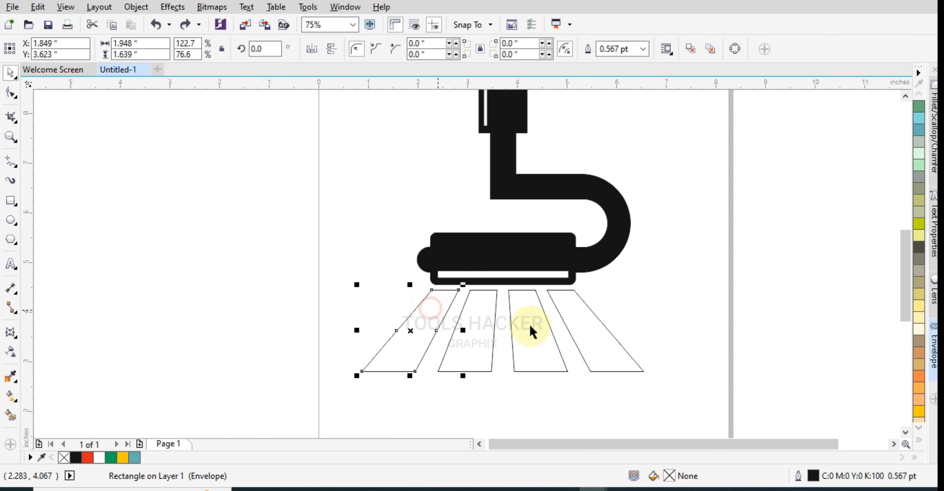
left_click(920, 442)
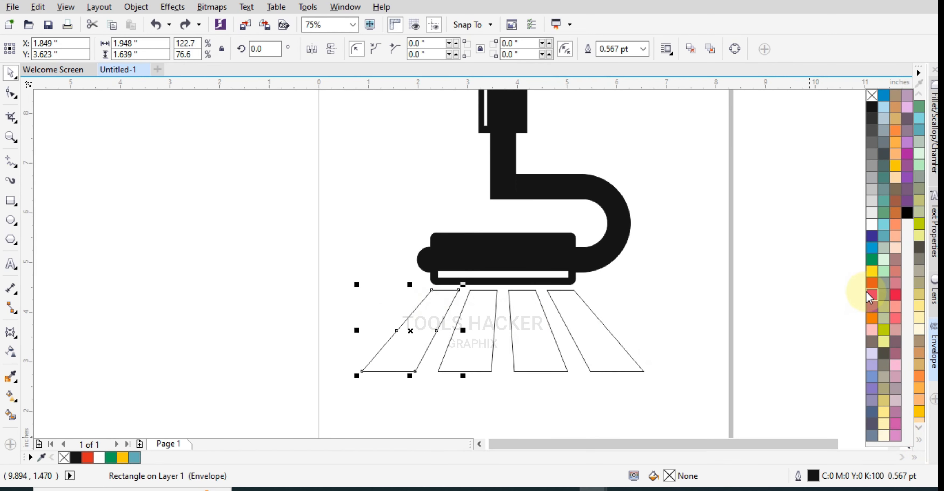
left_click(873, 254)
left_click(484, 350)
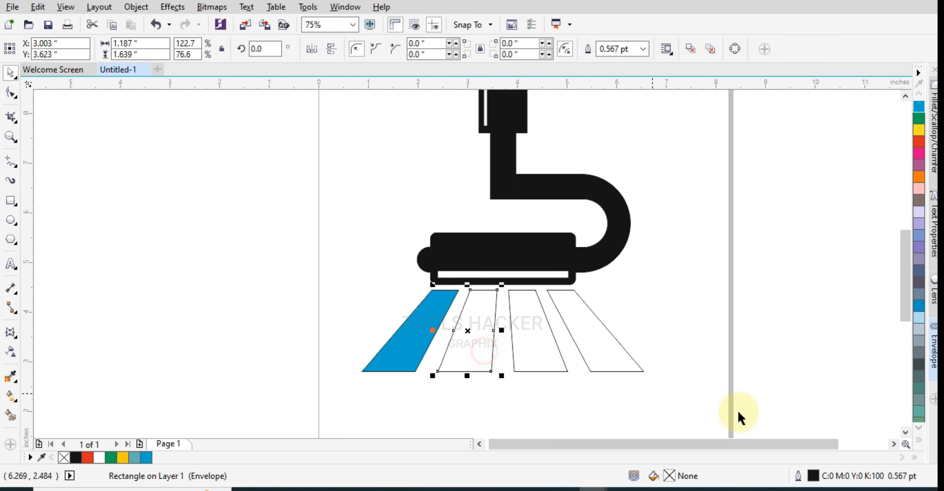
left_click(915, 444)
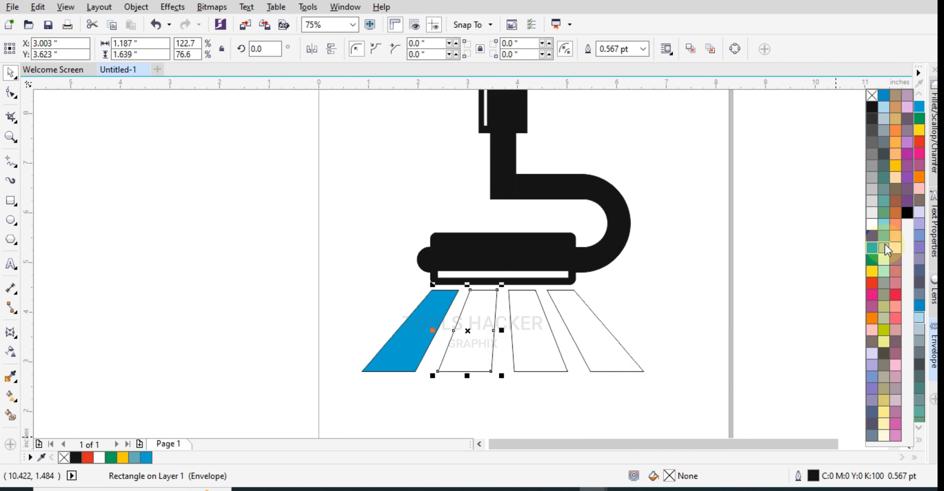
left_click(874, 294)
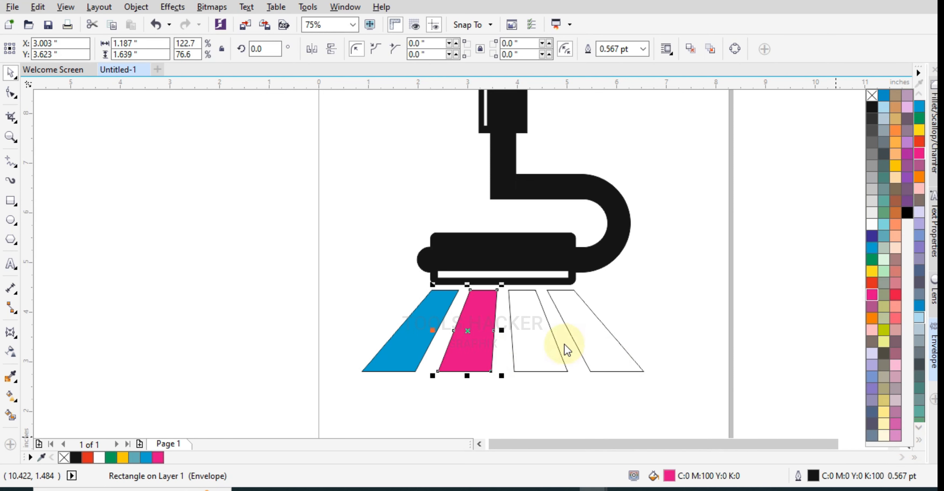
Fill the third tapered strip with golden yellow and the rightmost strip with green
left_click(542, 341)
left_click(920, 439)
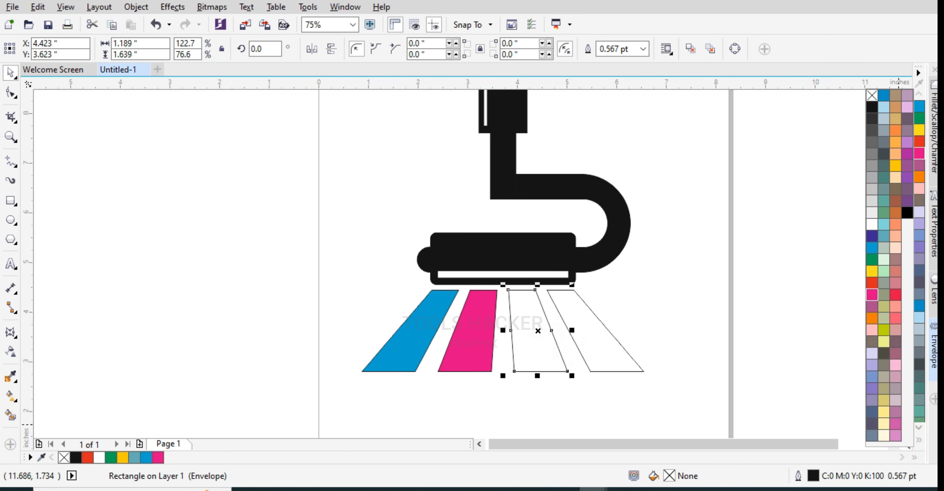
left_click(896, 163)
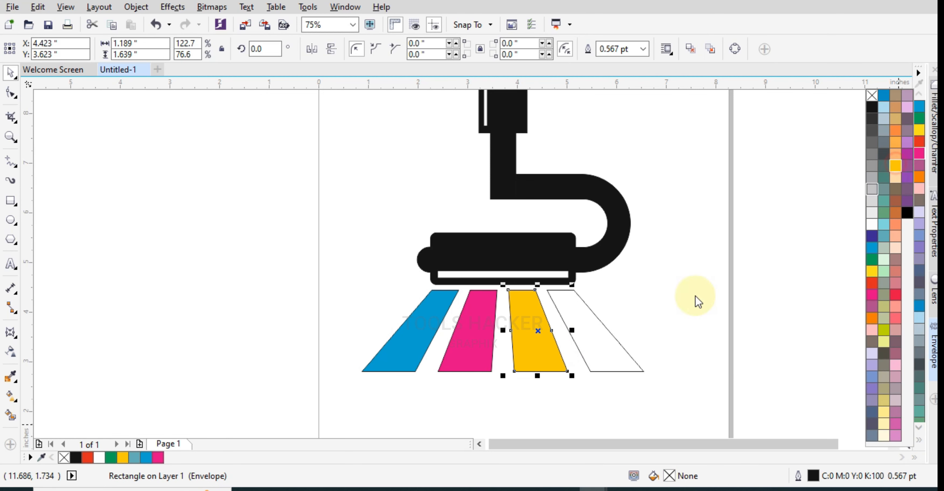
left_click(615, 341)
left_click(920, 441)
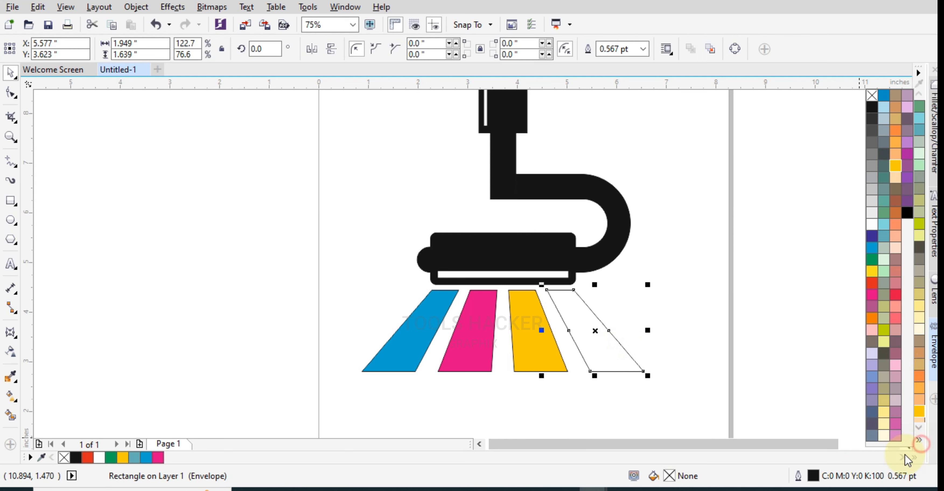
left_click(872, 260)
left_click(709, 303)
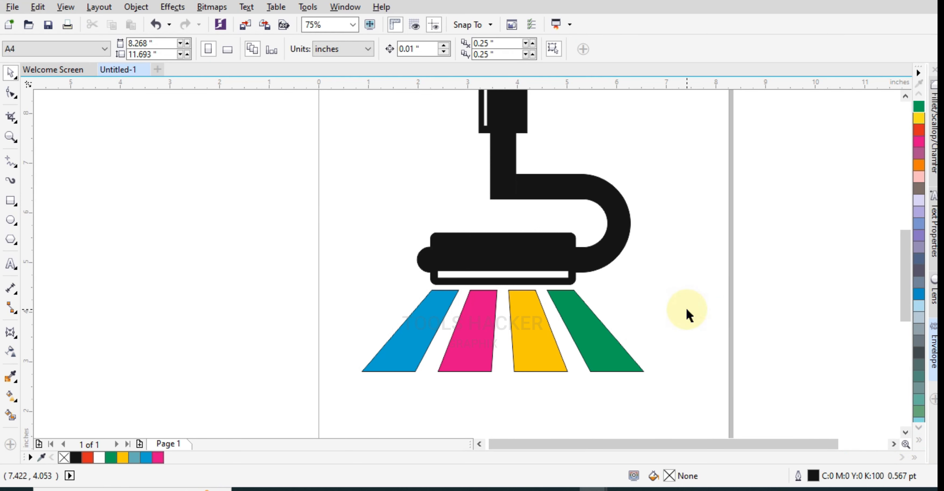
Remove the outlines from all four coloured strips
left_click_drag(543, 334, 359, 379)
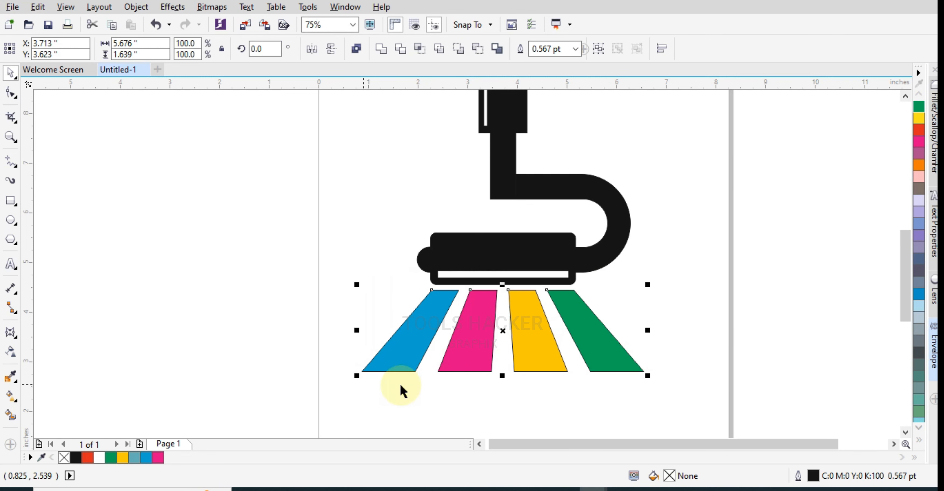
left_click(920, 442)
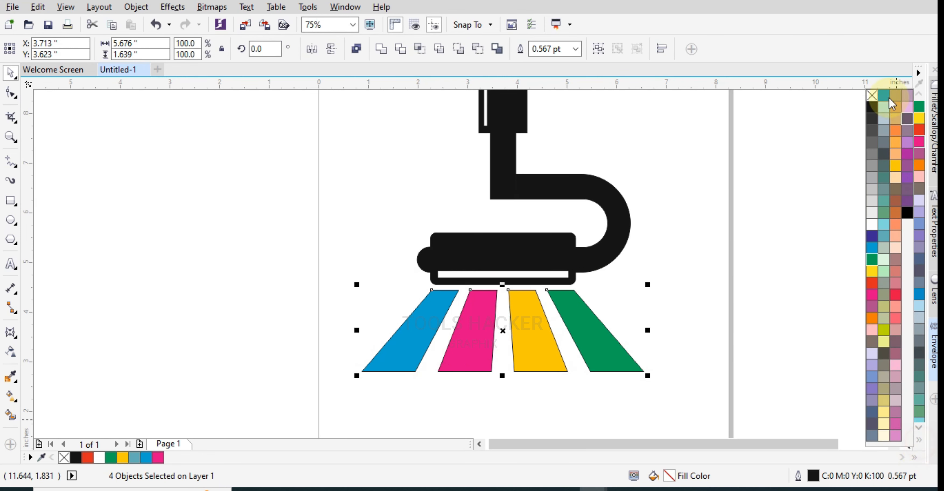
right_click(875, 98)
left_click(757, 226)
scroll(671, 282, "down", 2)
left_click(750, 243)
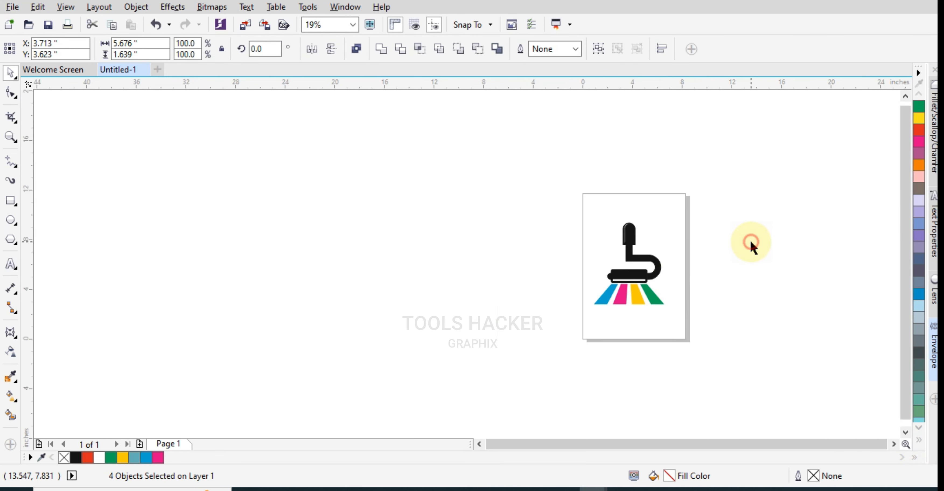
Group the paint roller with the four coloured strips and centre the group on the page
left_click_drag(735, 187, 574, 310)
key("ctrl+g")
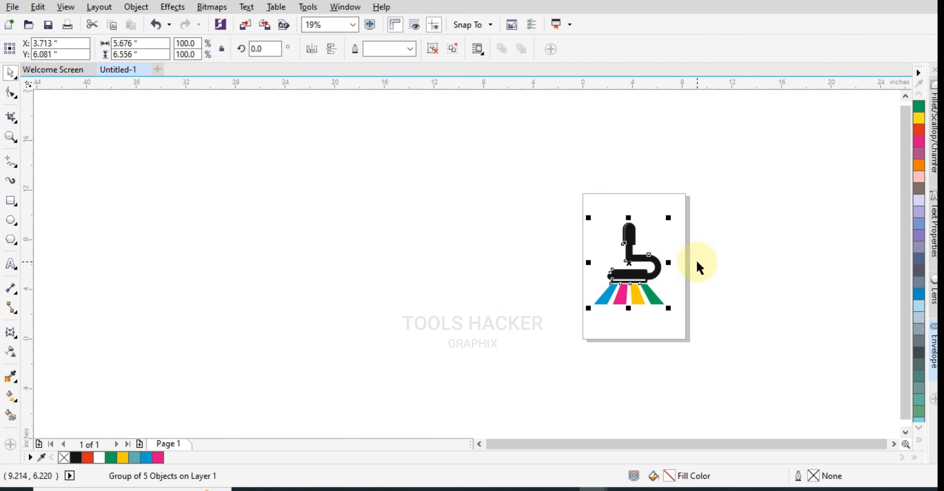
Zoom in on the whole page and examine the finished icon in full-screen preview
left_click(10, 139)
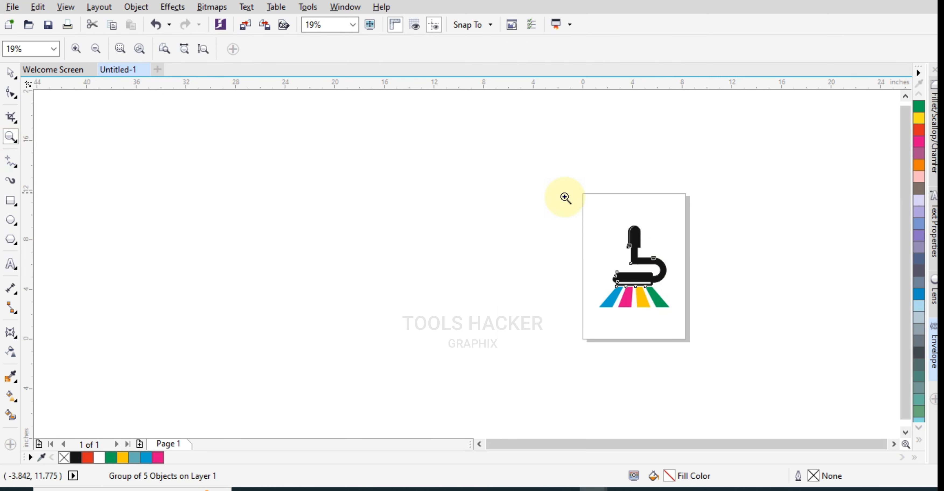
left_click_drag(583, 193, 690, 340)
key("F9")
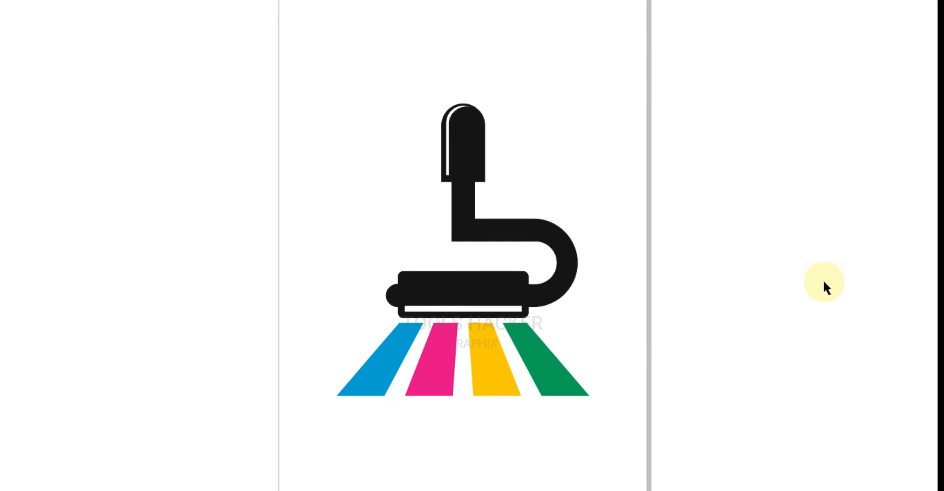
key("F9")
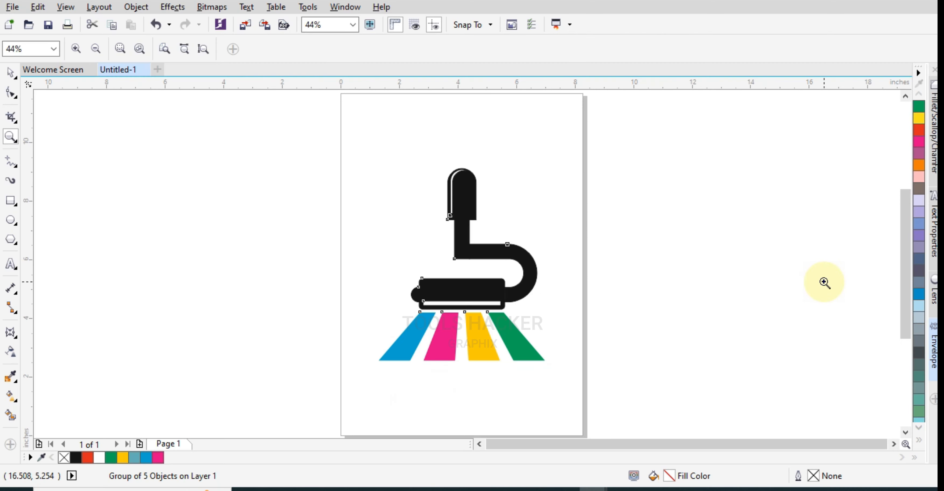